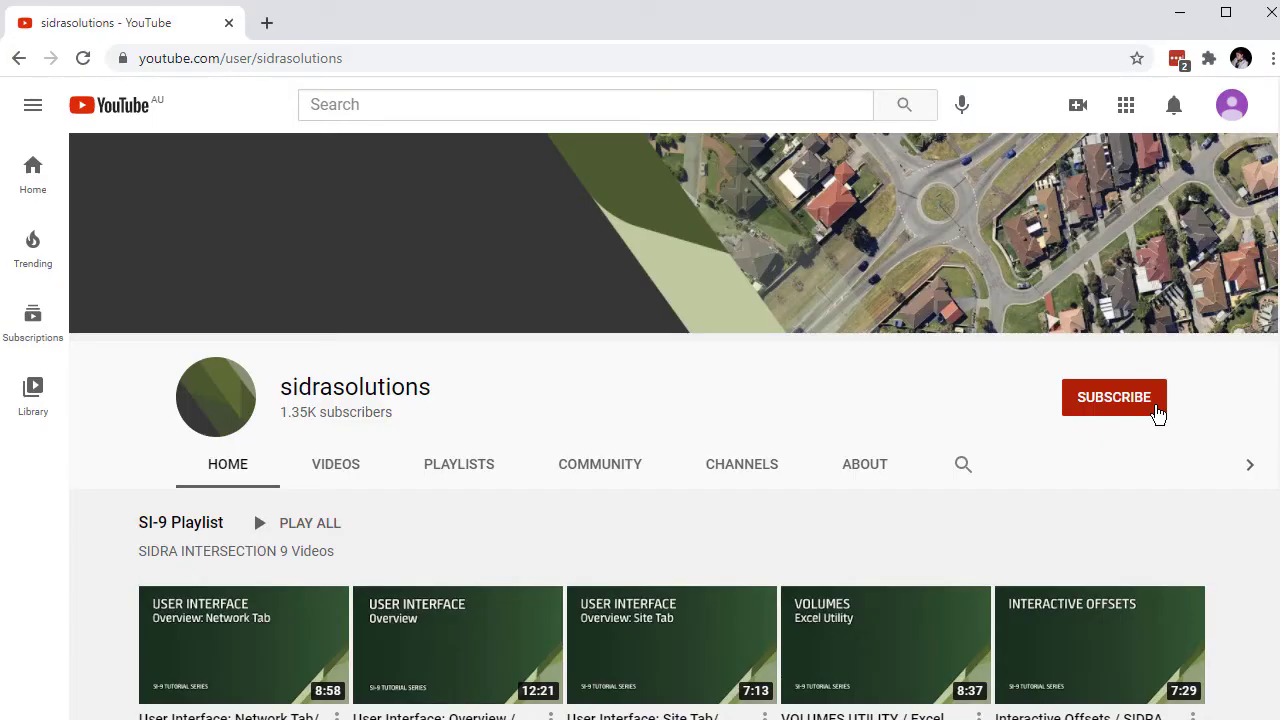
# Step: Subscribe to sidrasolutions with all notifications and type a content-suggestions comment
pyautogui.click(1157, 414)
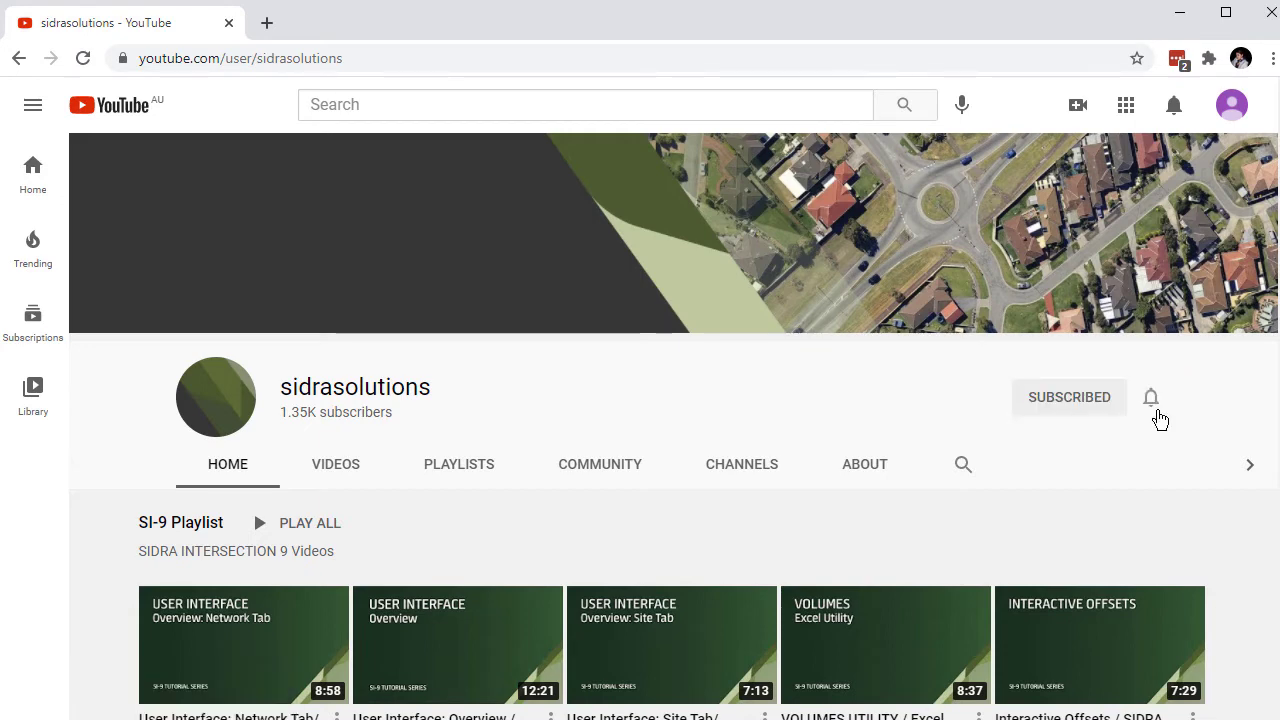
pyautogui.click(1152, 400)
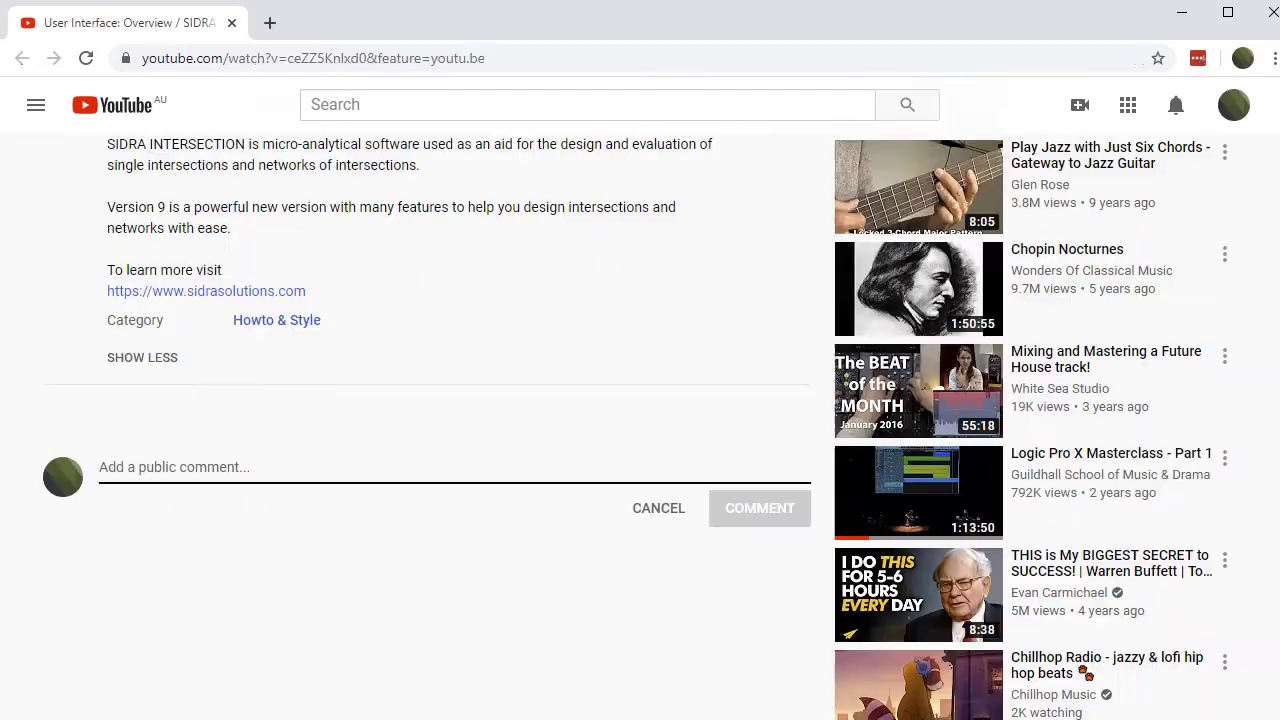
pyautogui.write('Leave your suggestions for content here in the YouTube comment box!')
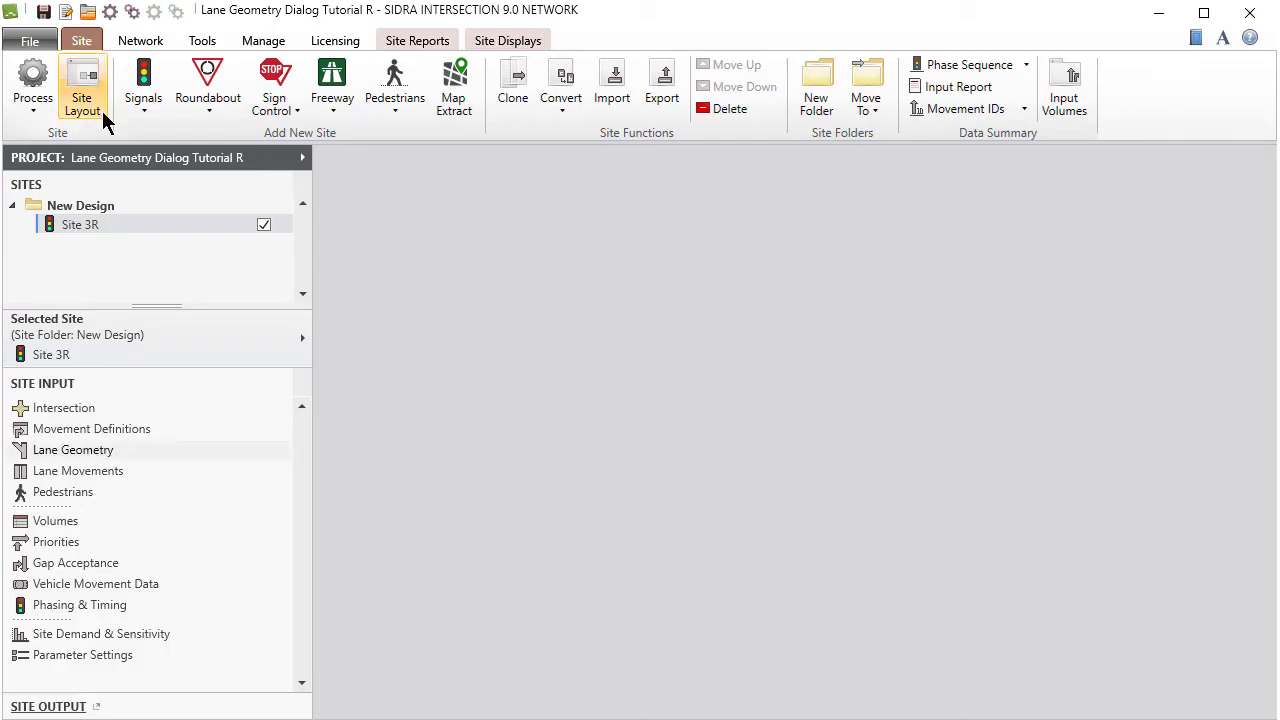
# Step: Display the Site Layout drawing of Site 3R's Alpha Street and Gamma Road intersection
pyautogui.click(100, 106)
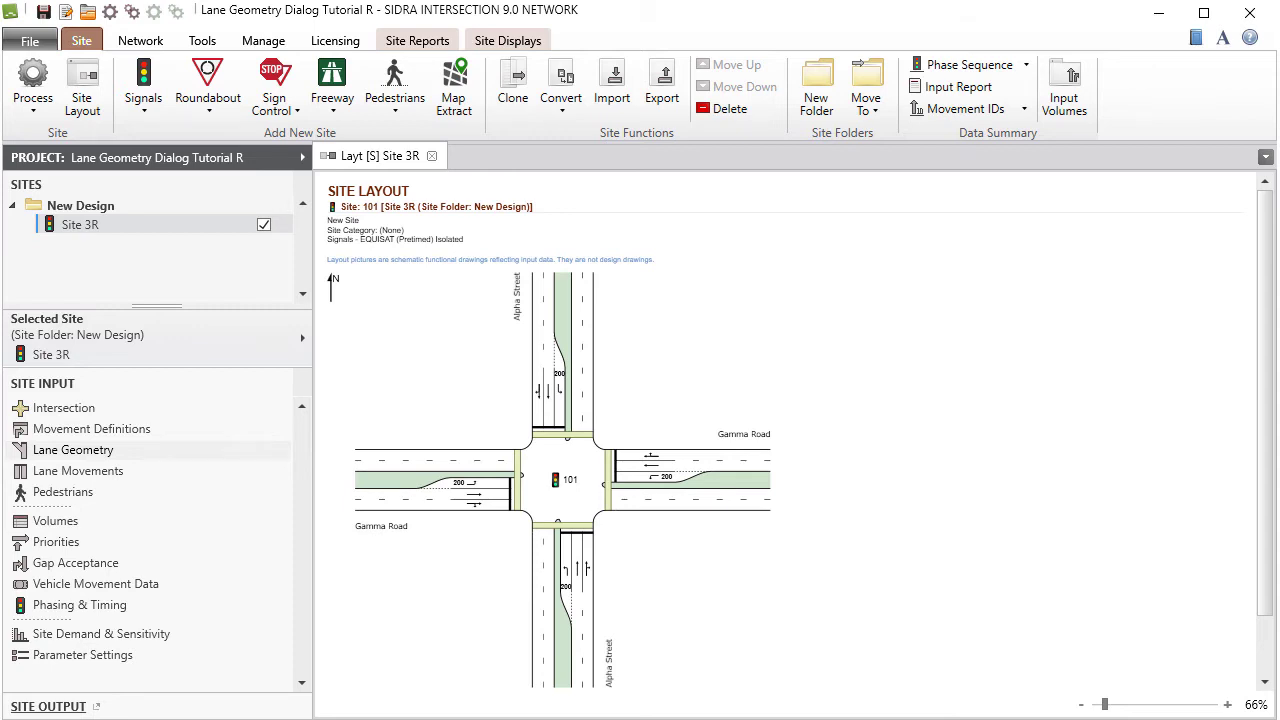
# Step: Open Site 3R's Lane Geometry dialog and inspect south exit lane 2 and east approach lane 3
pyautogui.click(138, 449)
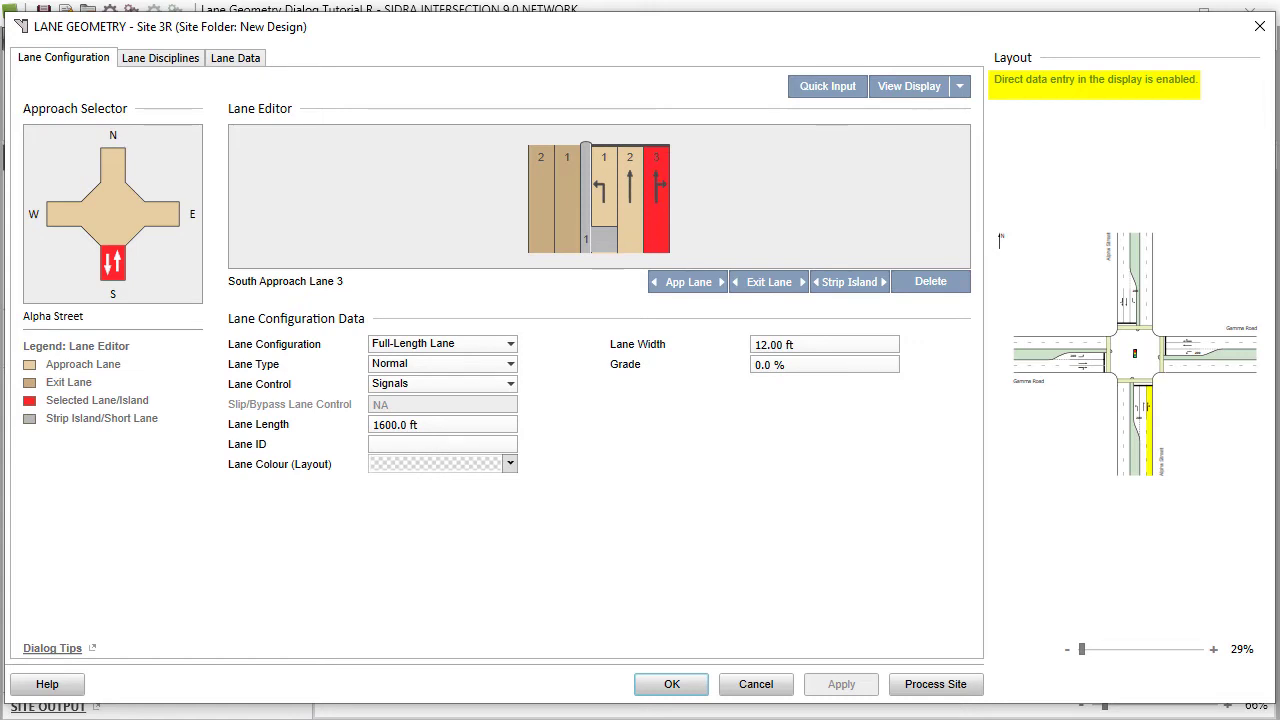
pyautogui.click(536, 220)
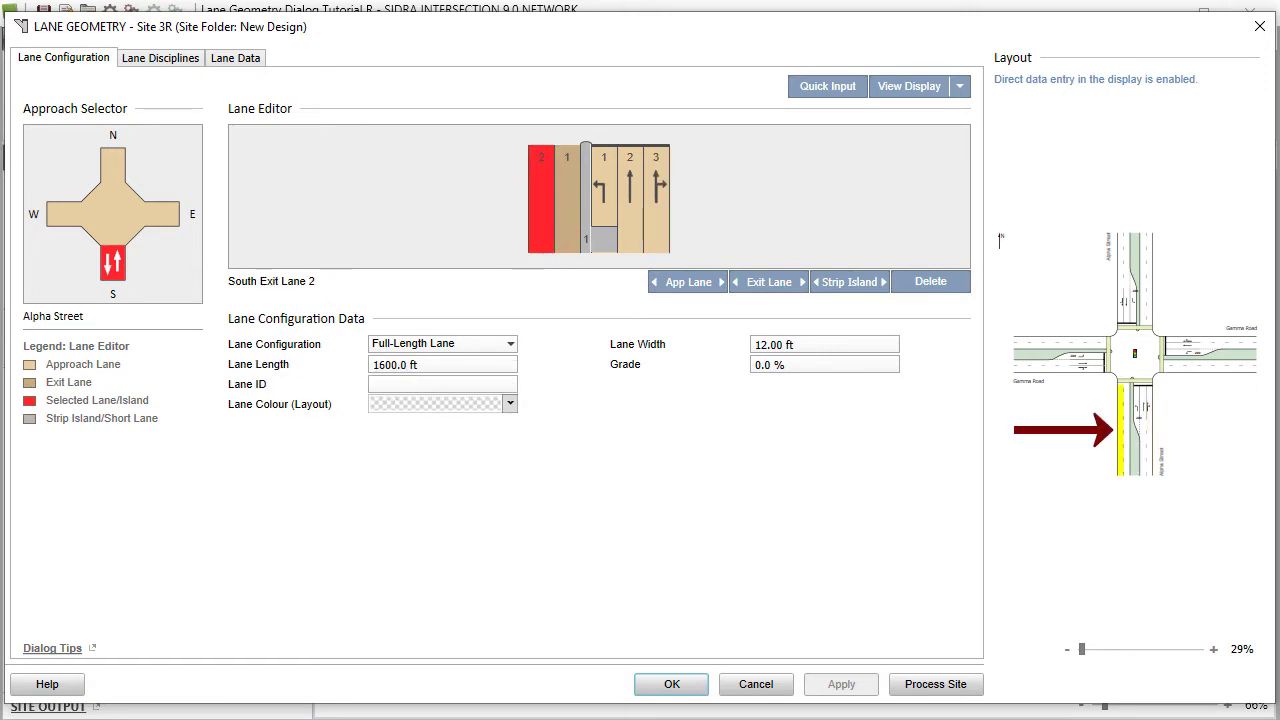
pyautogui.click(1203, 340)
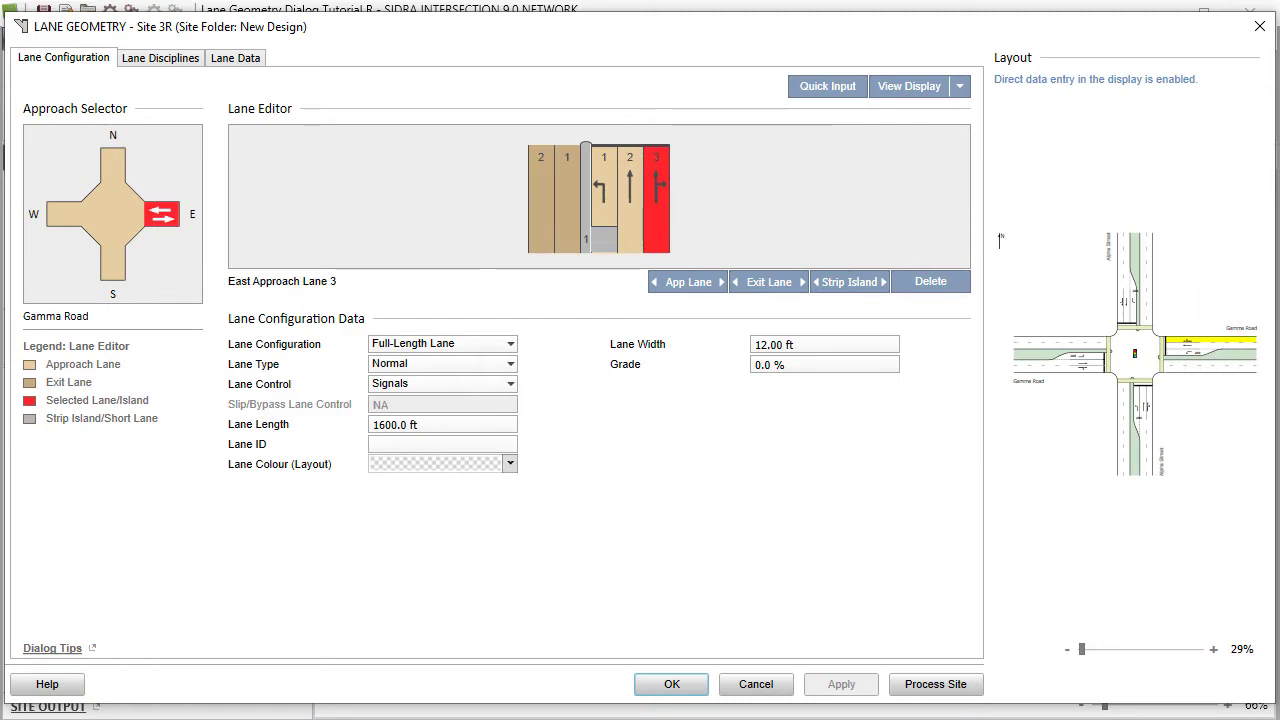
pyautogui.rightClick(1066, 363)
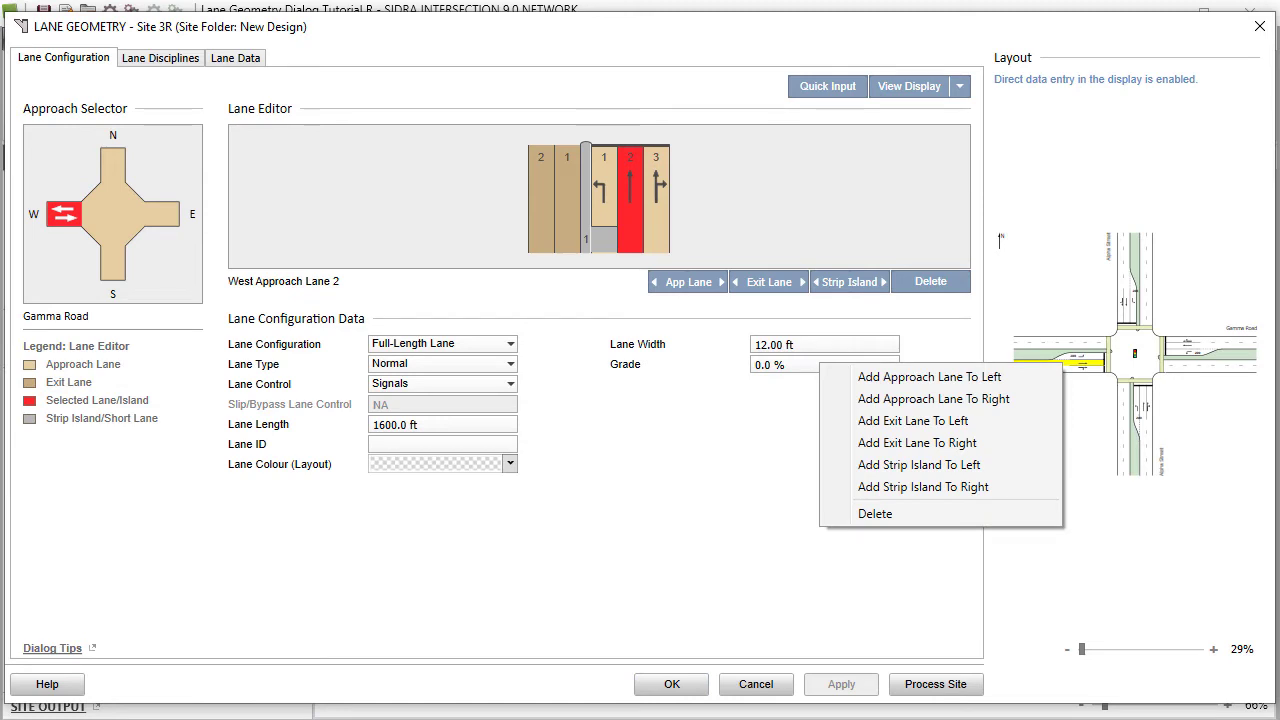
pyautogui.press('Escape')
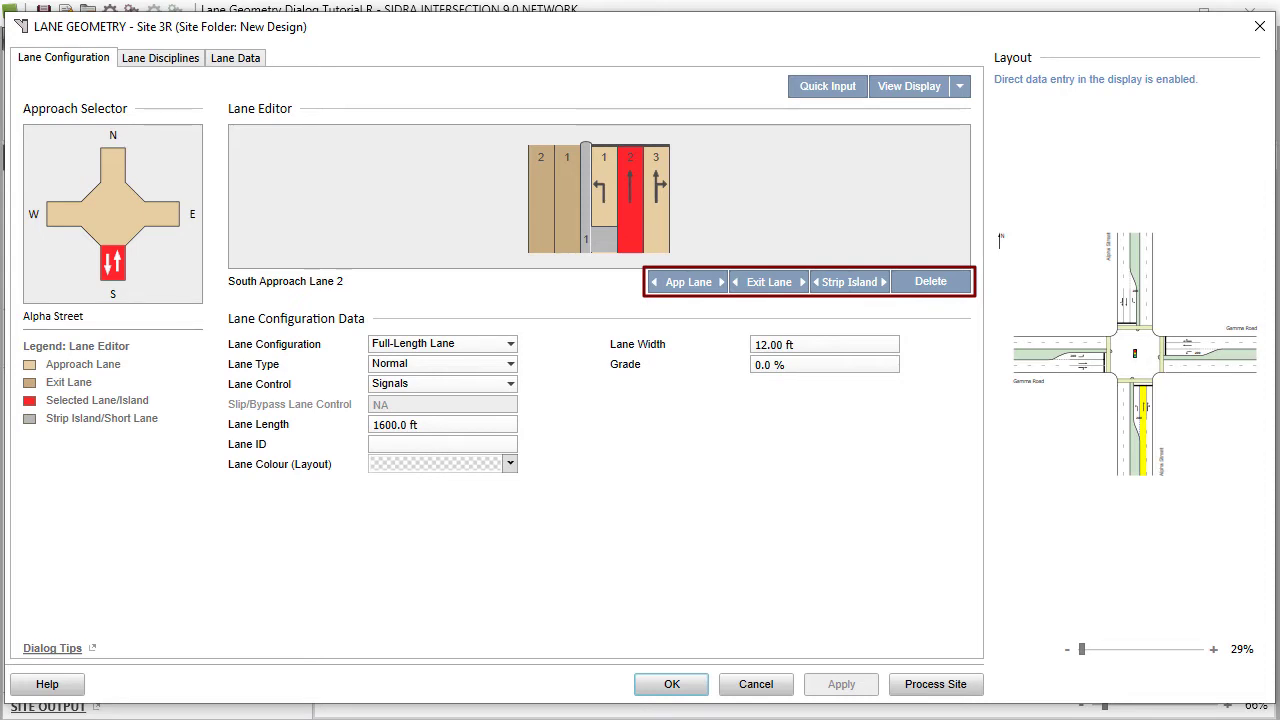
# Step: Add a fourth approach lane to the Alpha Street south approach
pyautogui.click(719, 282)
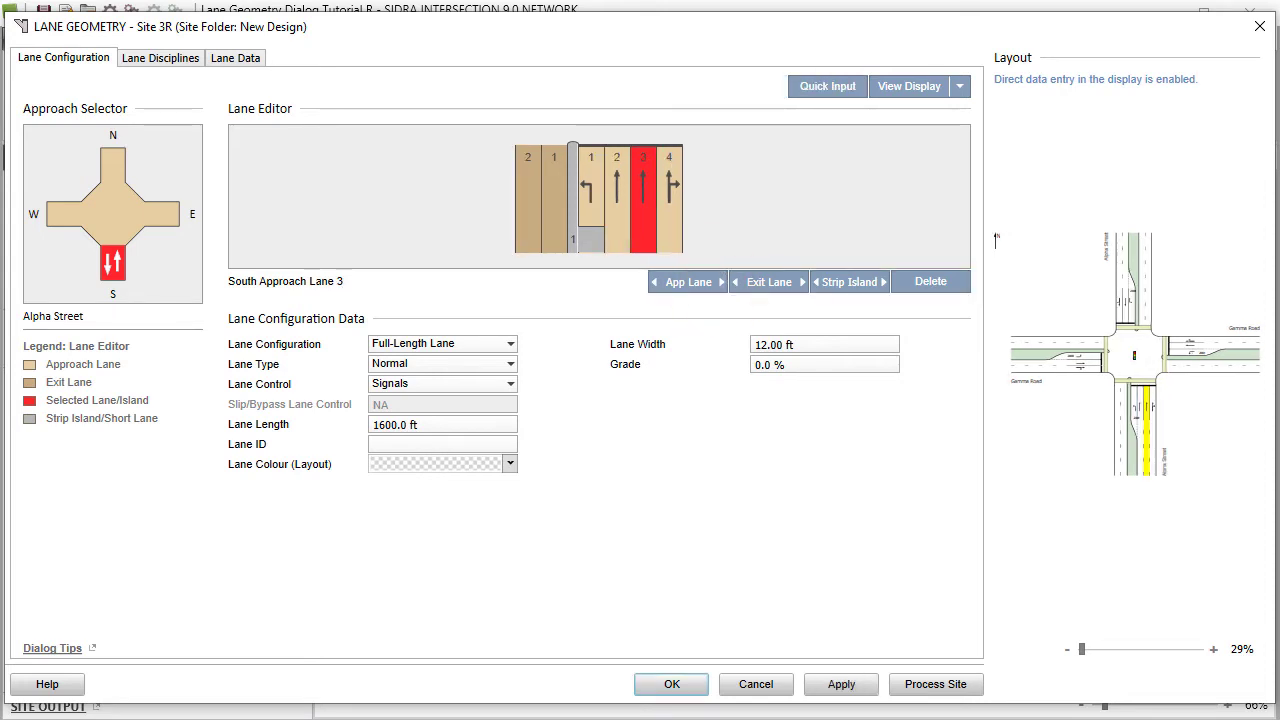
pyautogui.click(667, 228)
pyautogui.rightClick(667, 226)
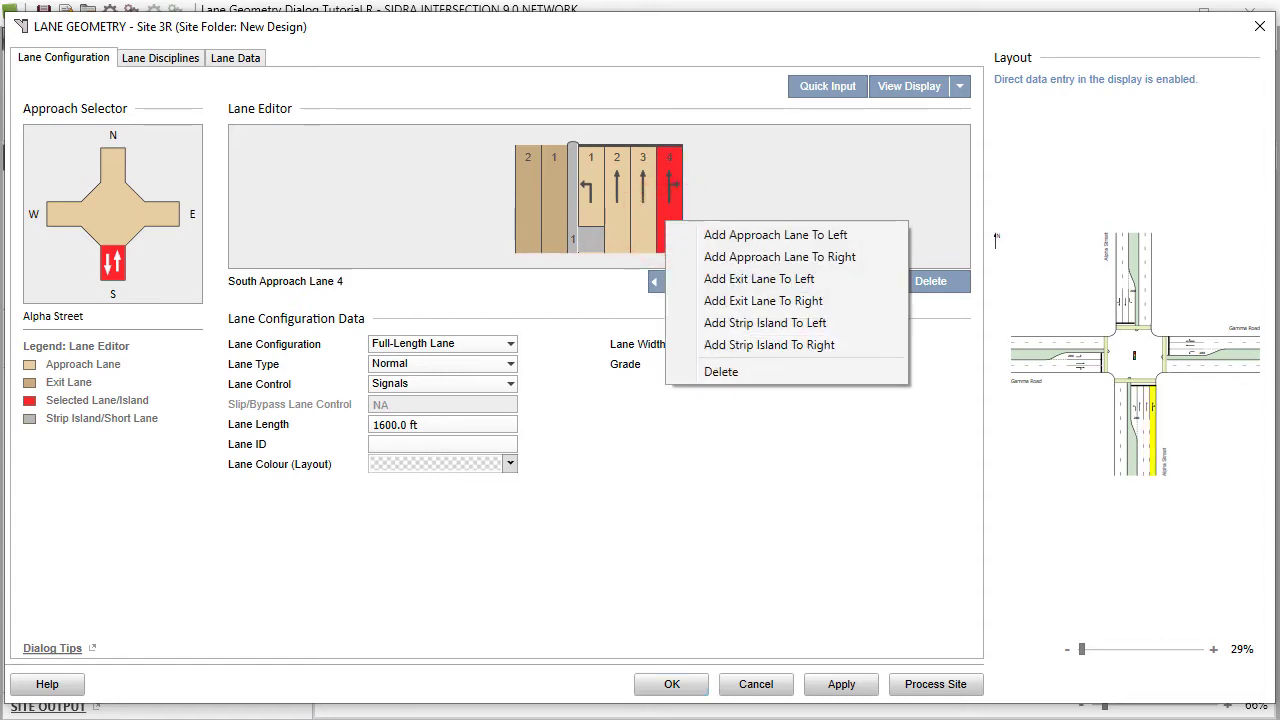
pyautogui.press('Escape')
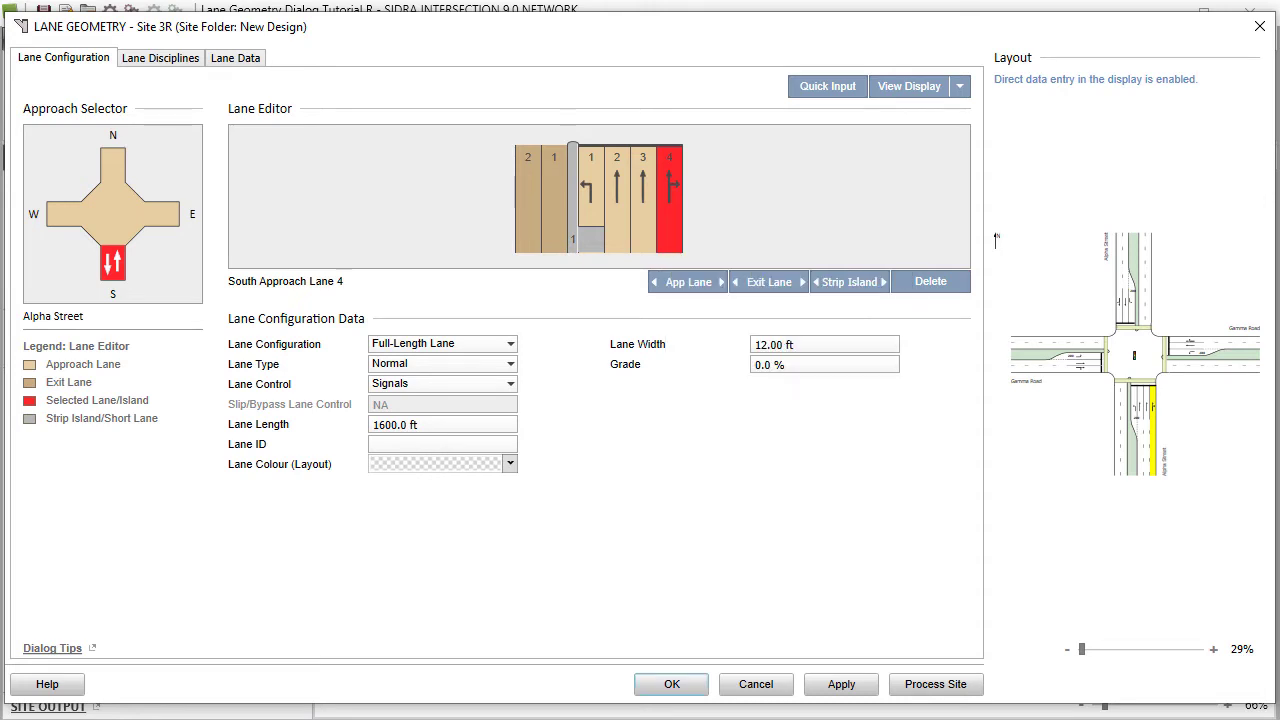
pyautogui.rightClick(1057, 339)
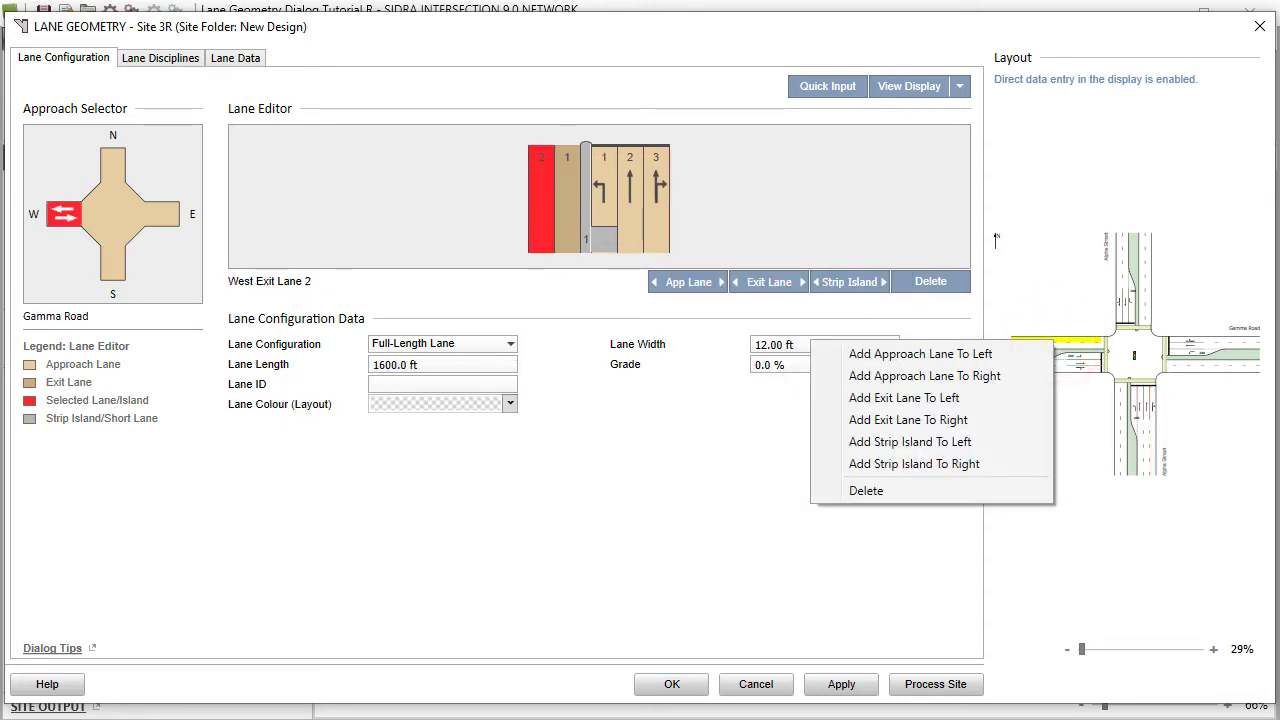
pyautogui.press('Escape')
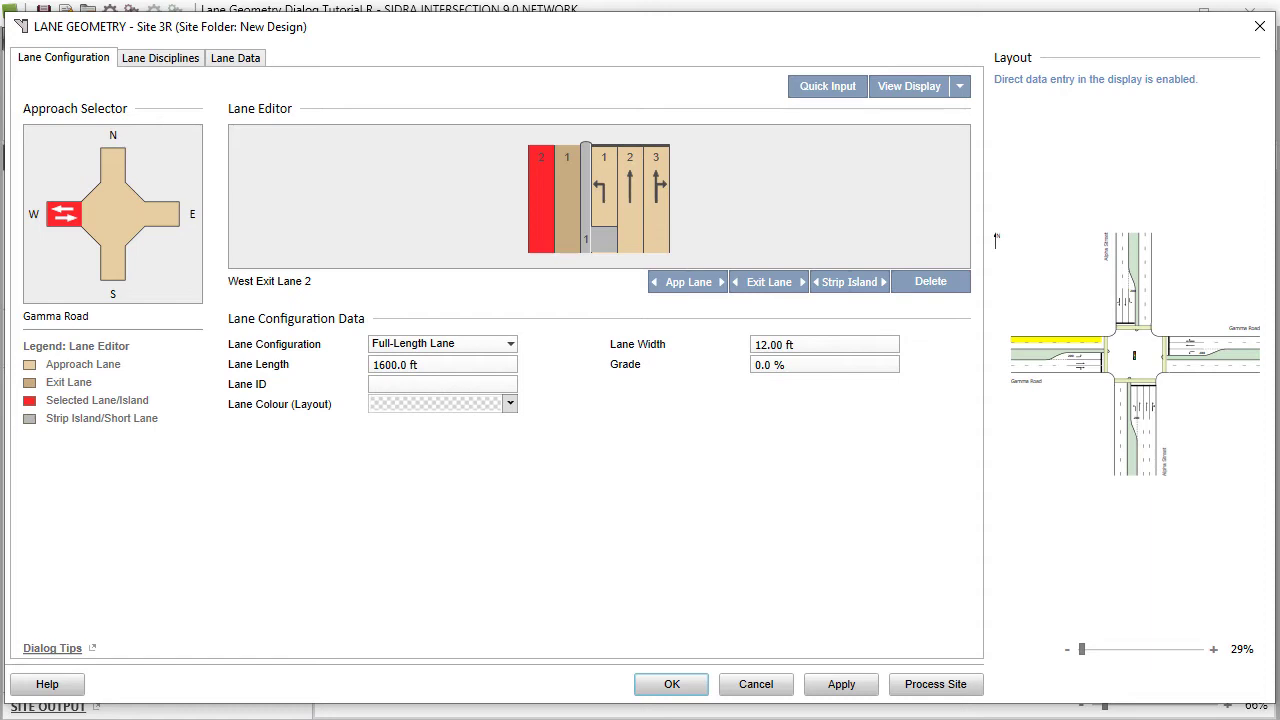
# Step: Make south approach lane 4 on Alpha Street a Two-Segment Lane
pyautogui.click(110, 265)
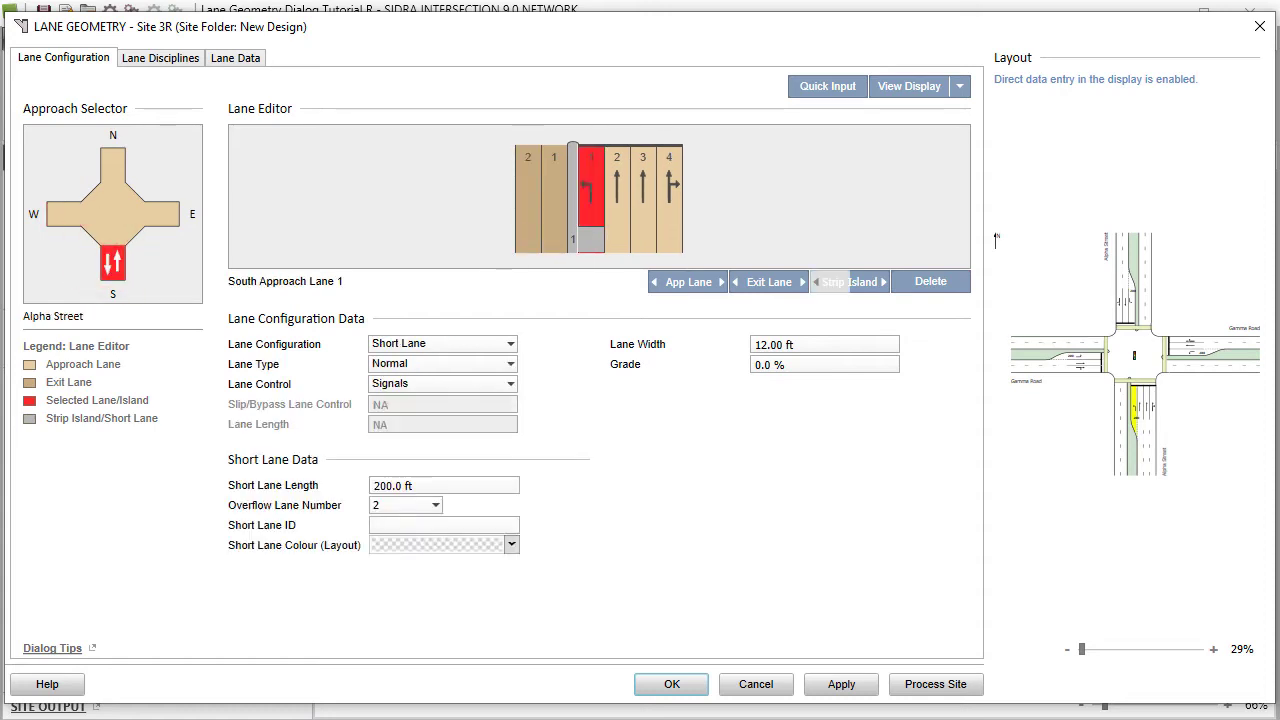
pyautogui.click(664, 224)
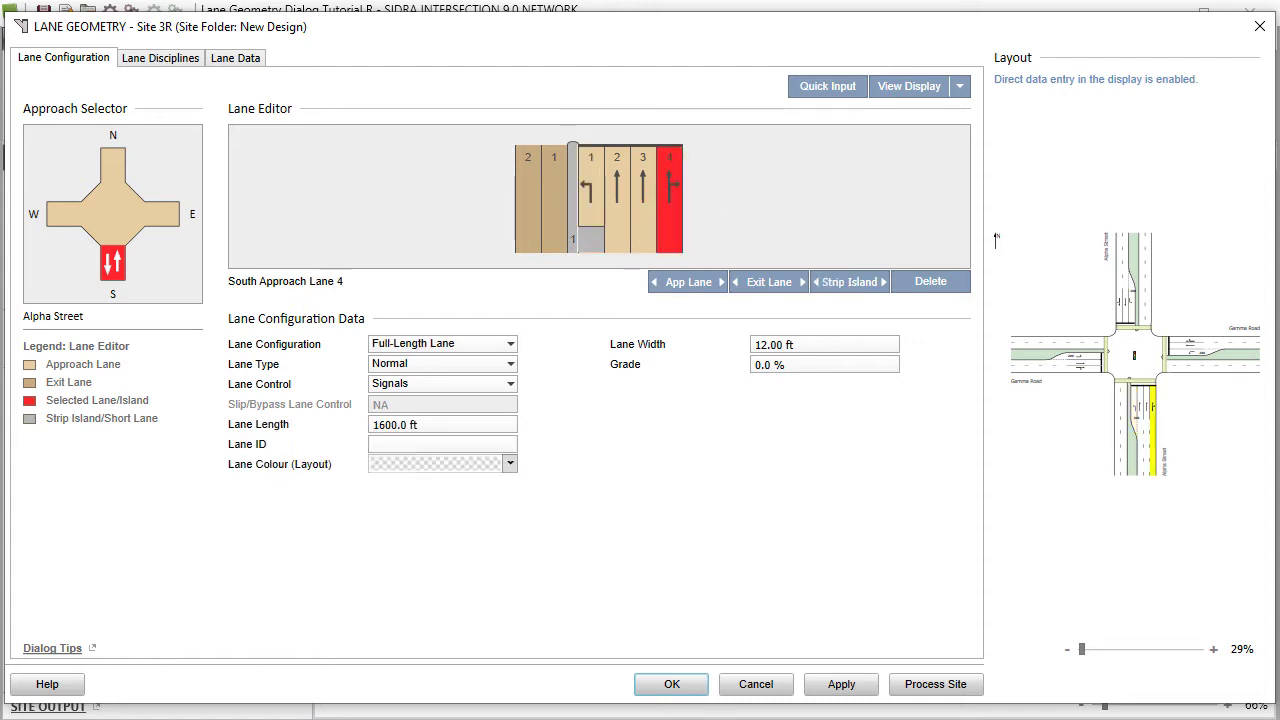
pyautogui.click(511, 344)
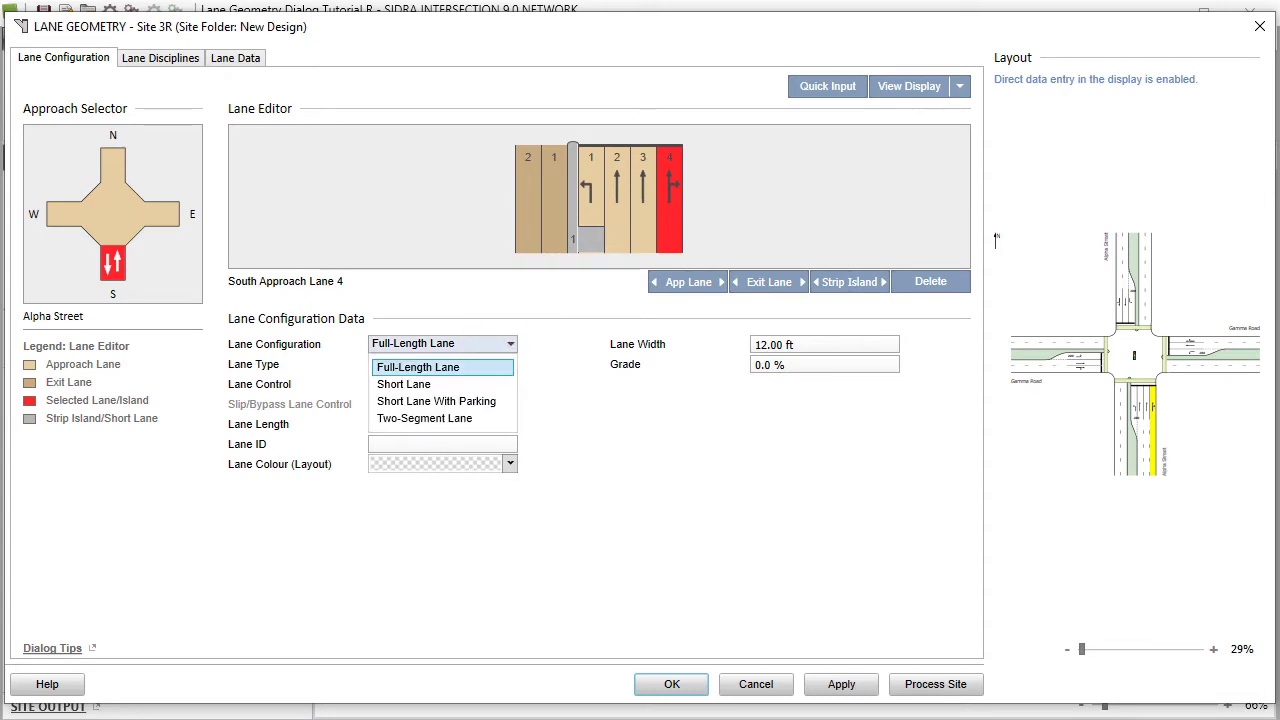
pyautogui.click(508, 417)
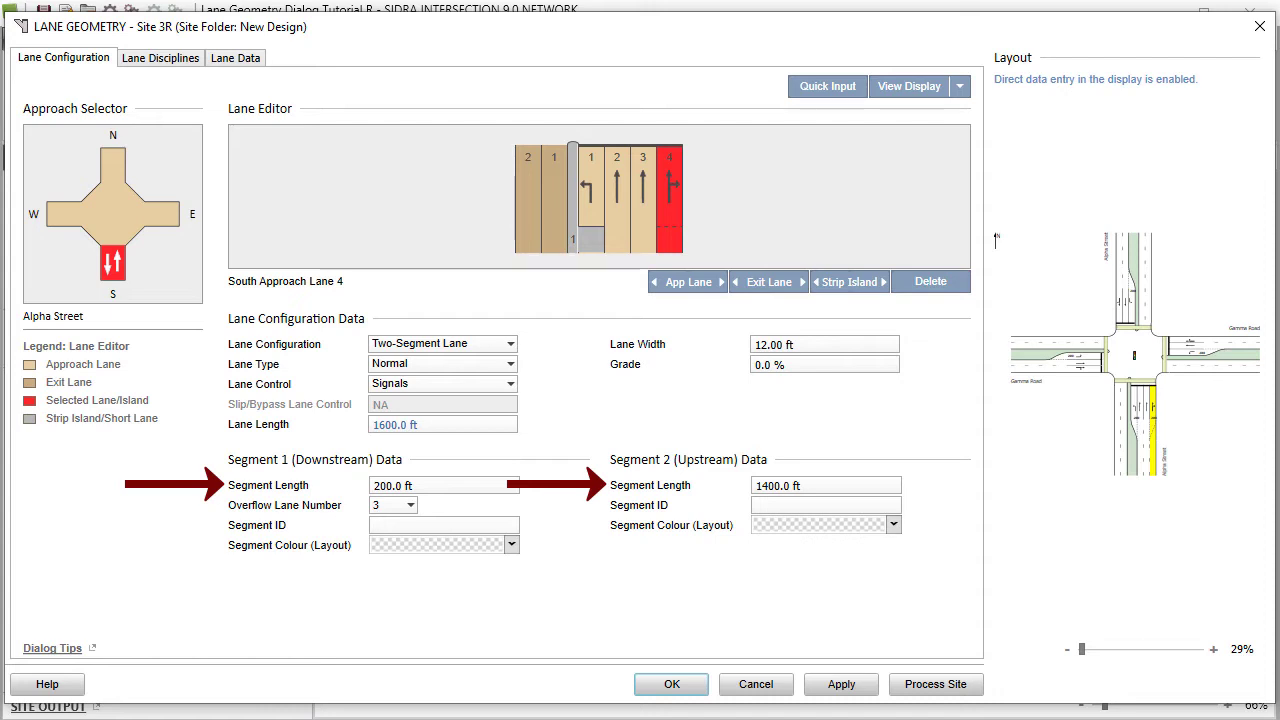
# Step: Give lane 4's 1400.0 ft upstream segment the ID B and a pink colour
pyautogui.click(780, 505)
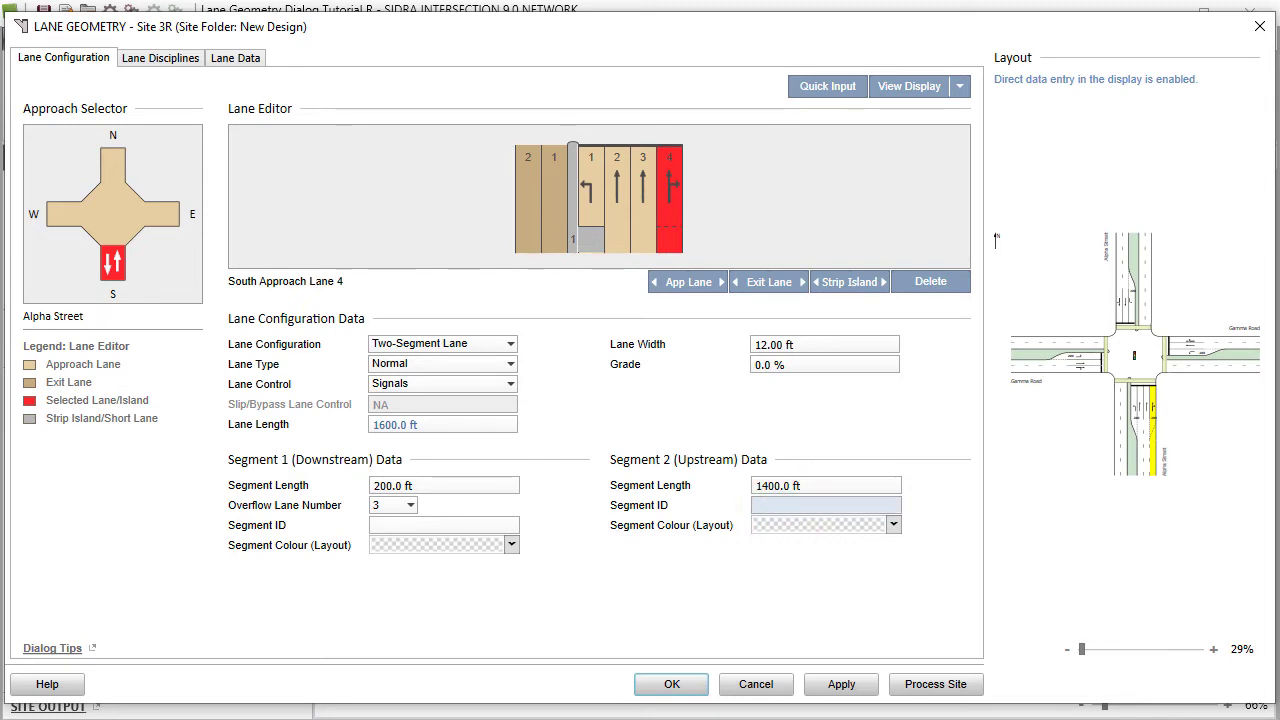
pyautogui.write('B')
pyautogui.press('Tab')
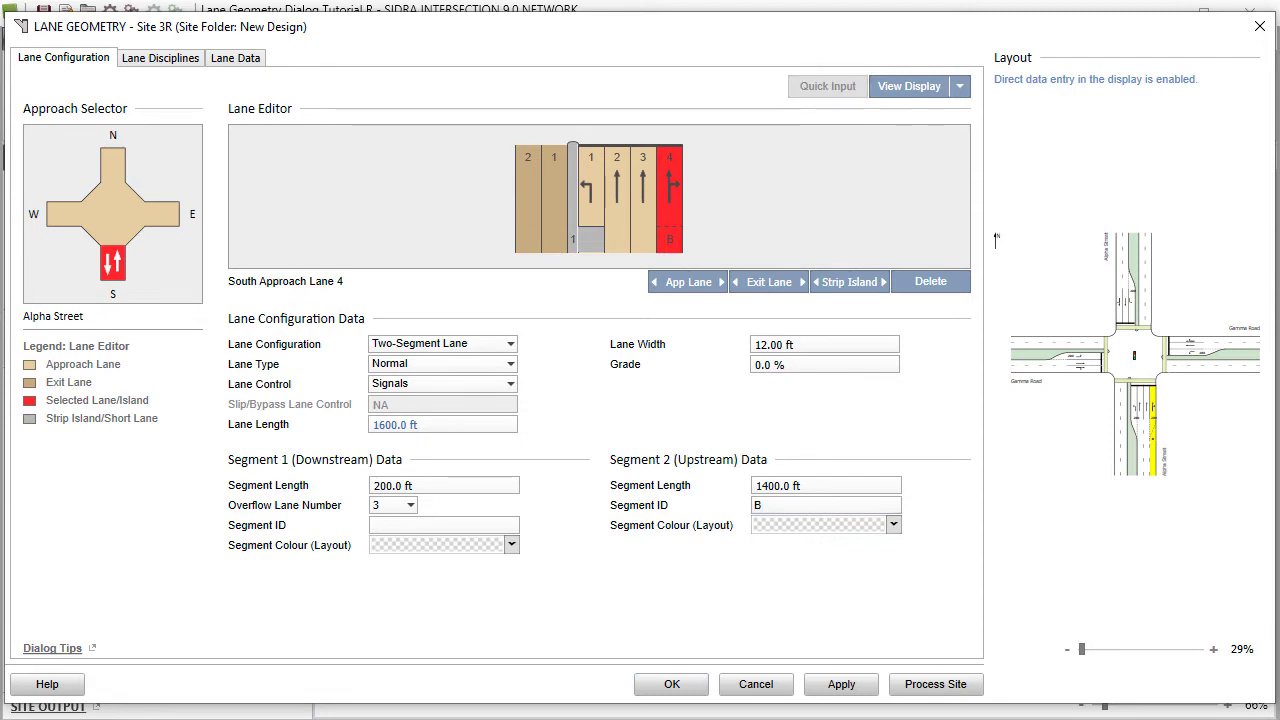
pyautogui.click(893, 525)
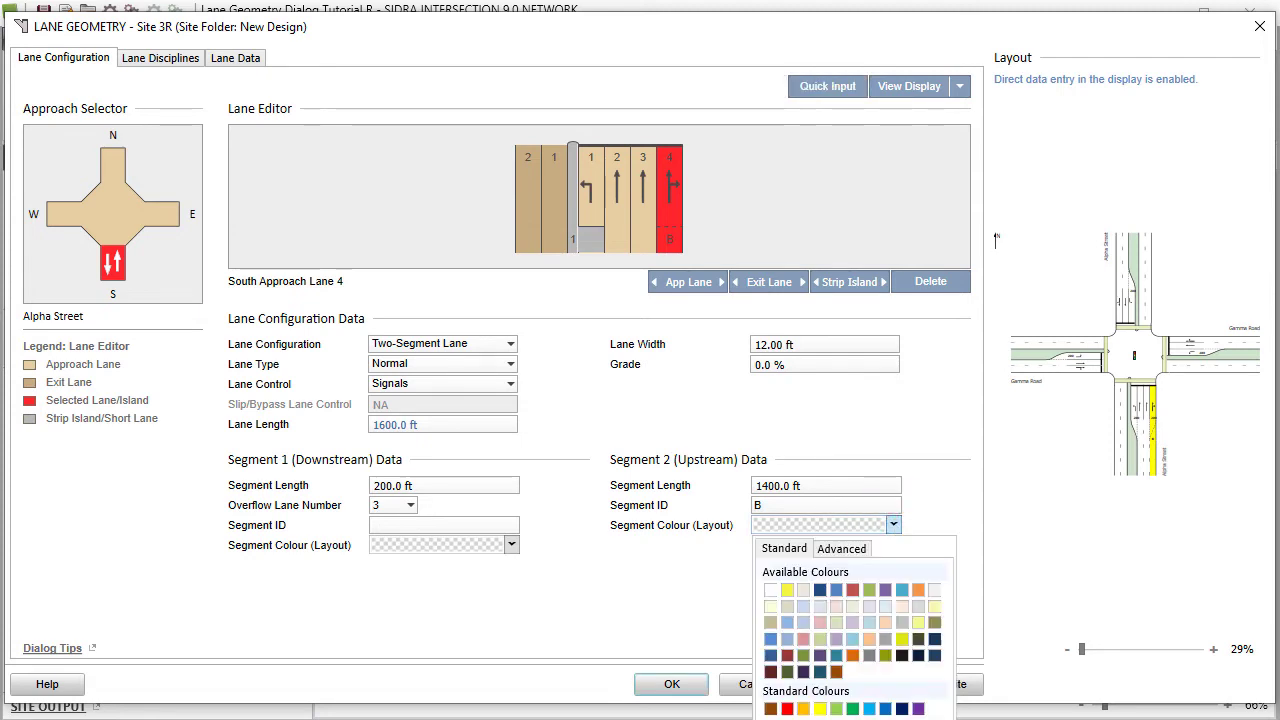
pyautogui.click(807, 640)
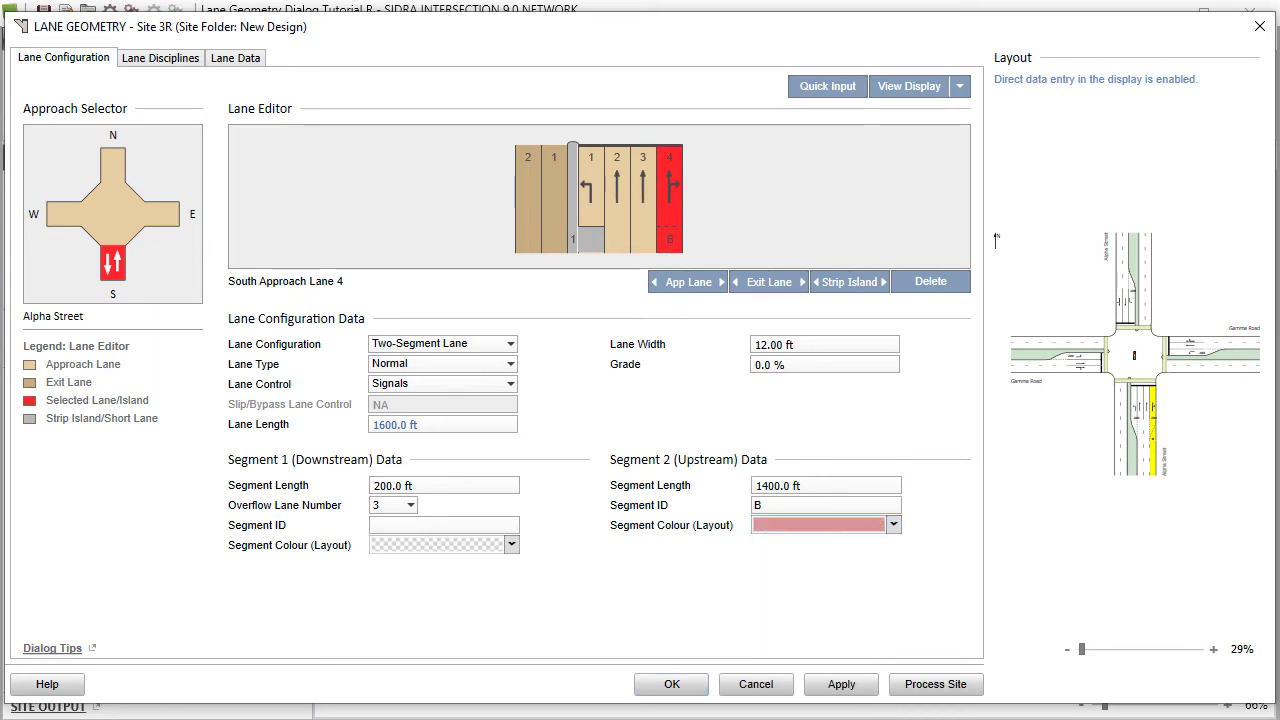
# Step: Give Alpha Street's north exit lane 3 lane ID B and a pink colour
pyautogui.click(1147, 312)
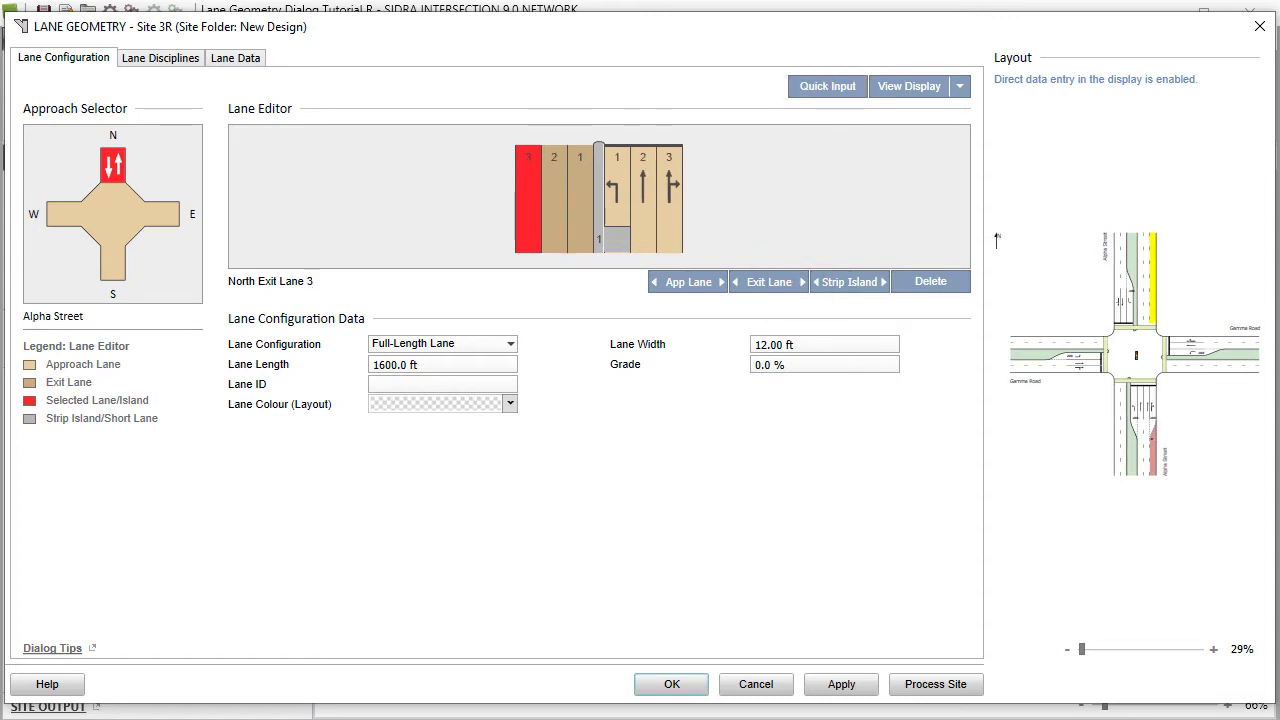
pyautogui.click(424, 384)
pyautogui.write('B')
pyautogui.press('Tab')
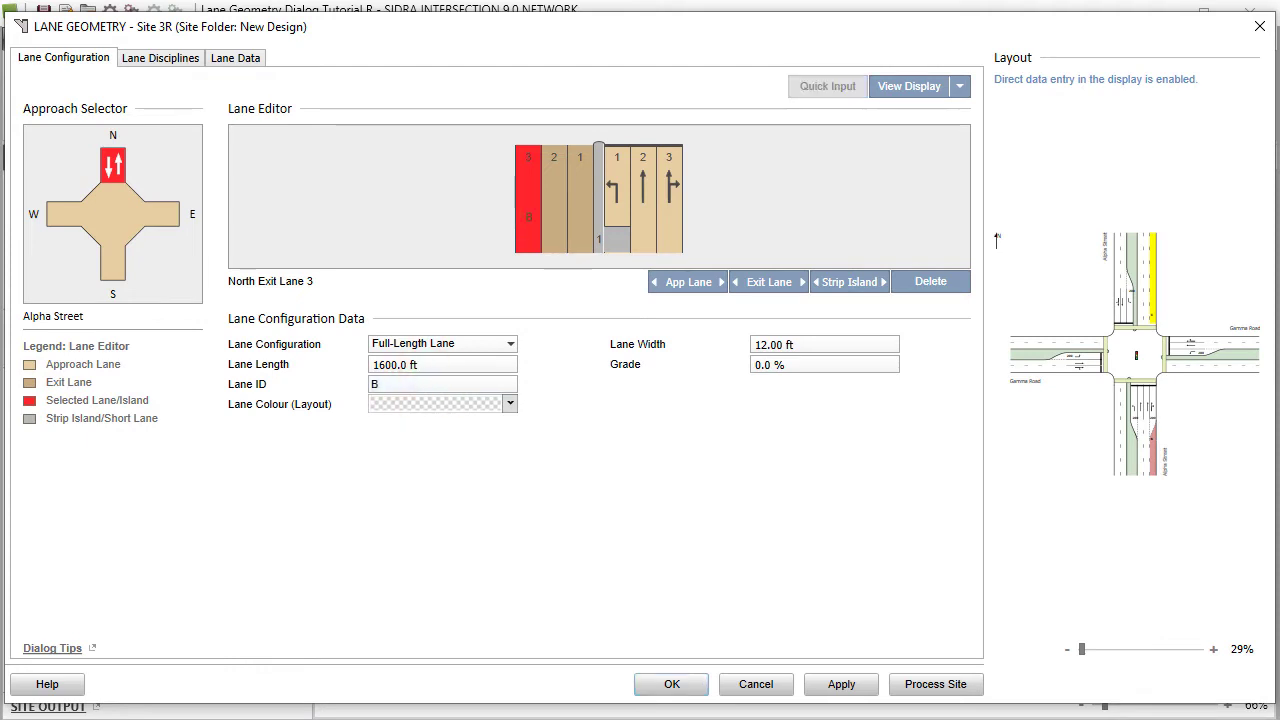
pyautogui.click(510, 403)
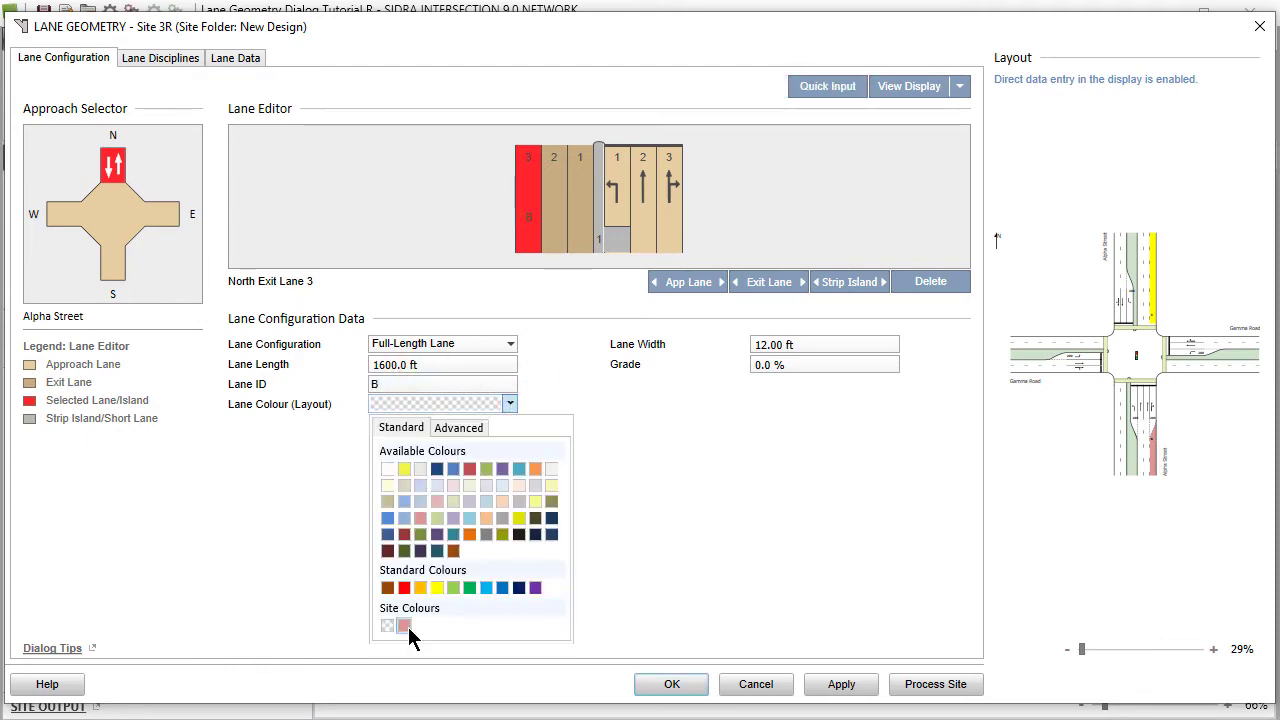
pyautogui.click(405, 626)
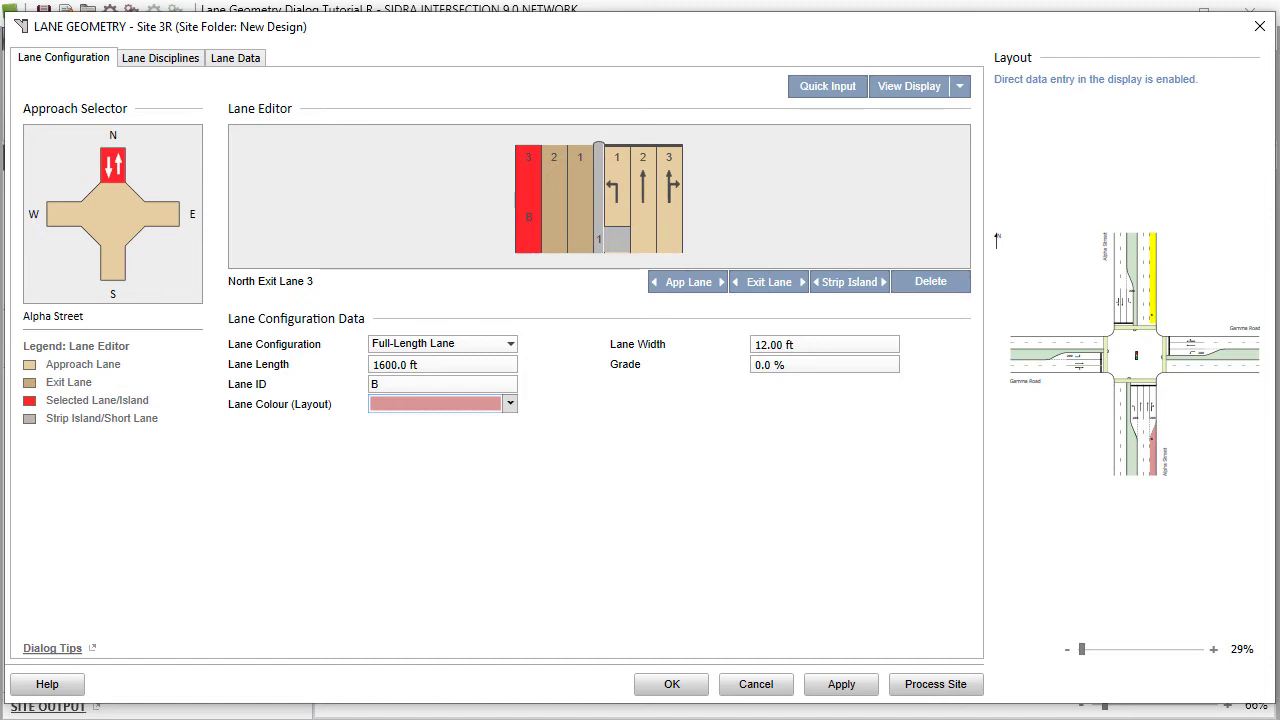
# Step: Set Gamma Road's west exit lane 2 to a Short Lane configuration
pyautogui.click(1066, 339)
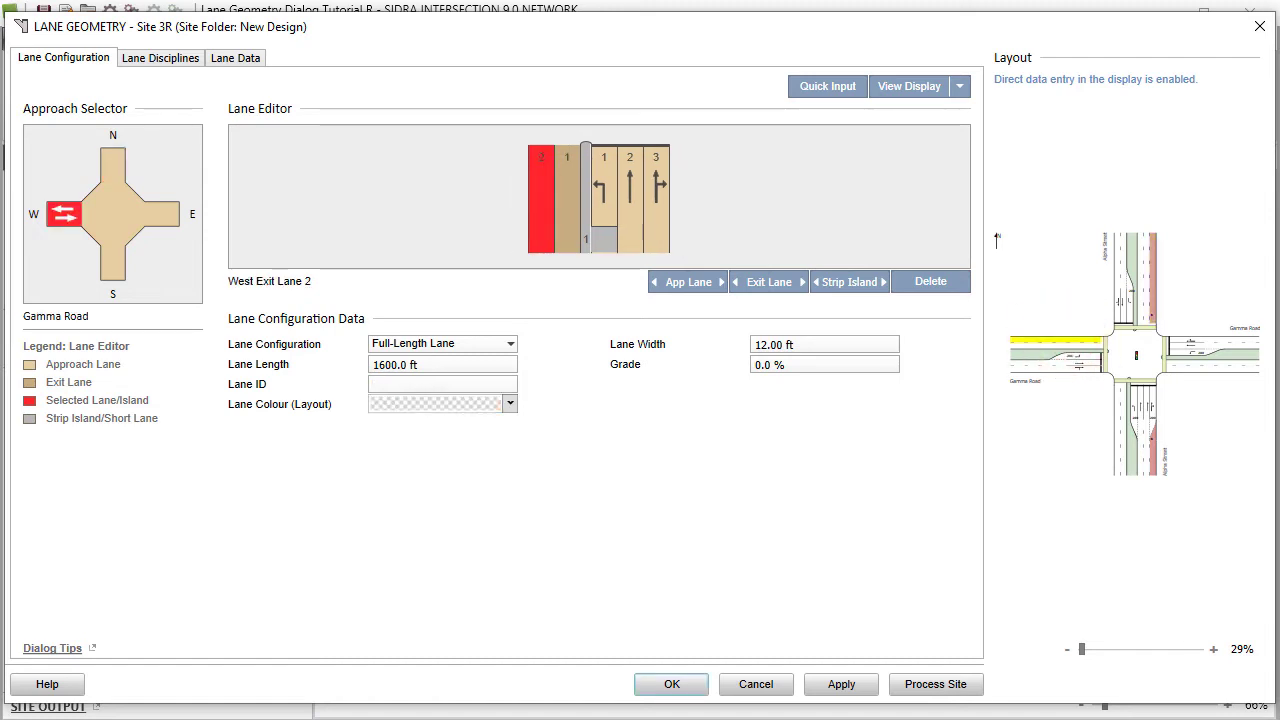
pyautogui.click(511, 343)
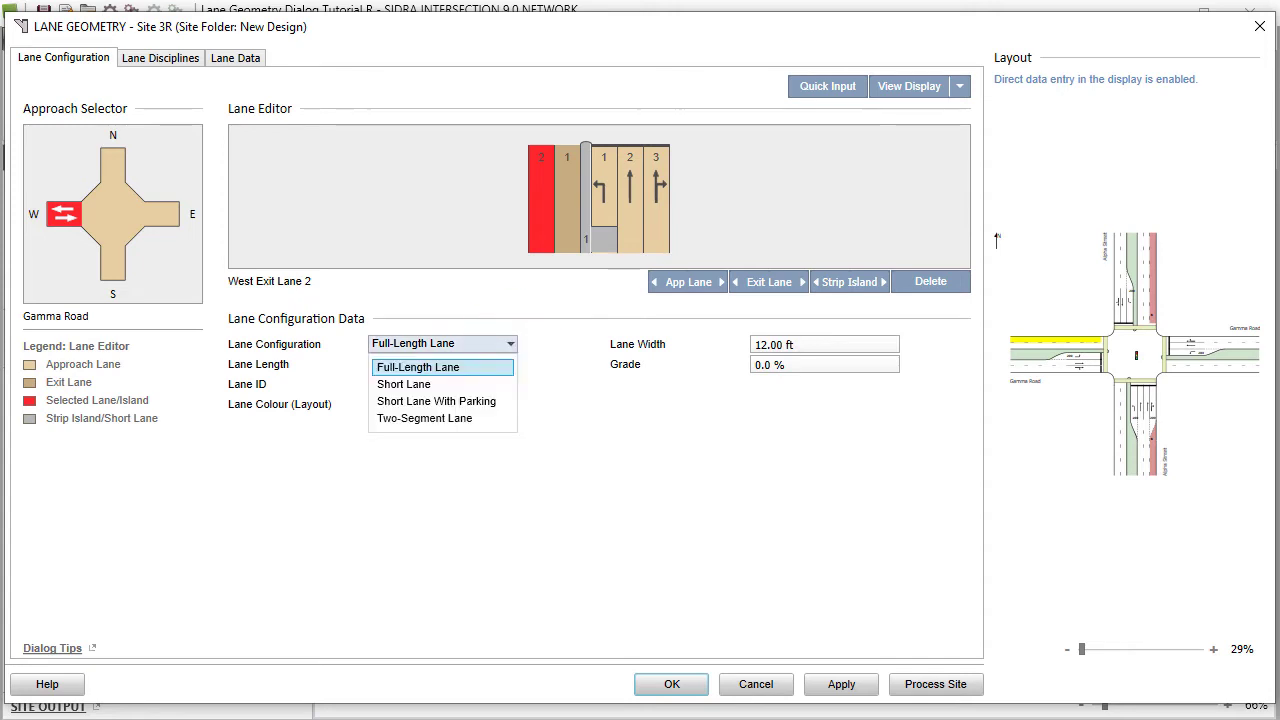
pyautogui.click(507, 382)
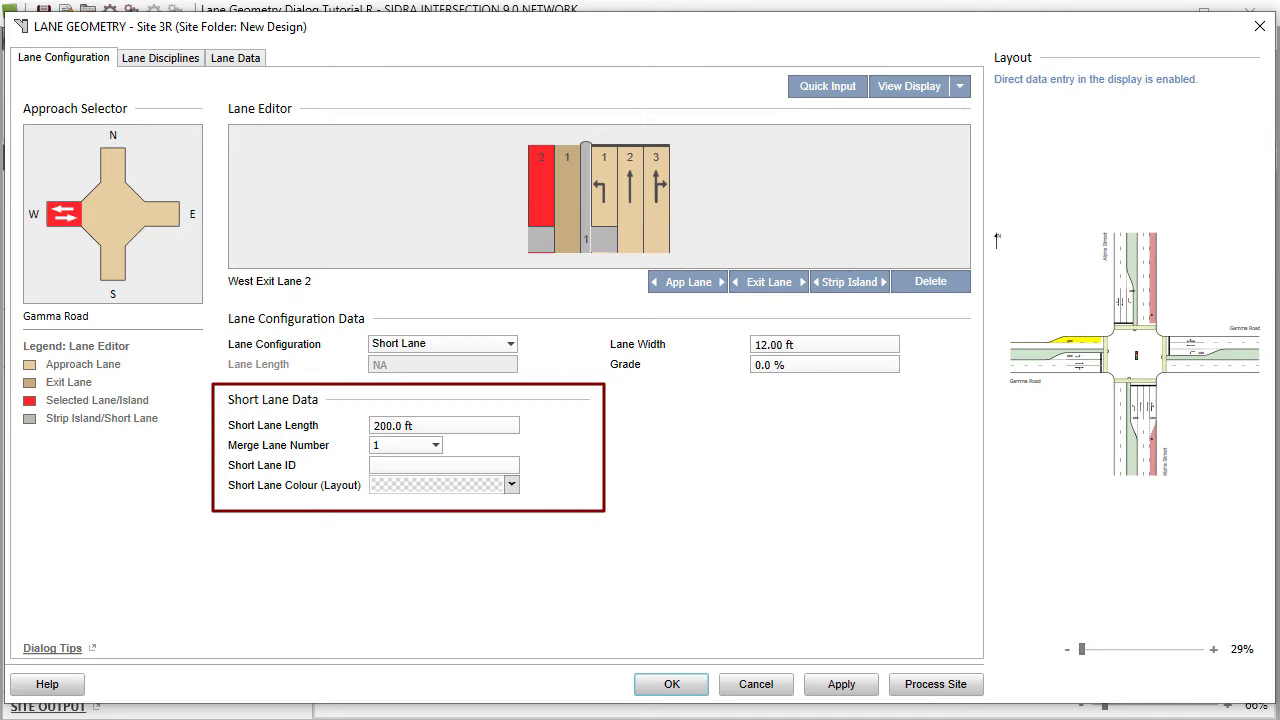
# Step: Change west approach lane 3's lane type to Slip/Bypass (High Angle)
pyautogui.click(652, 214)
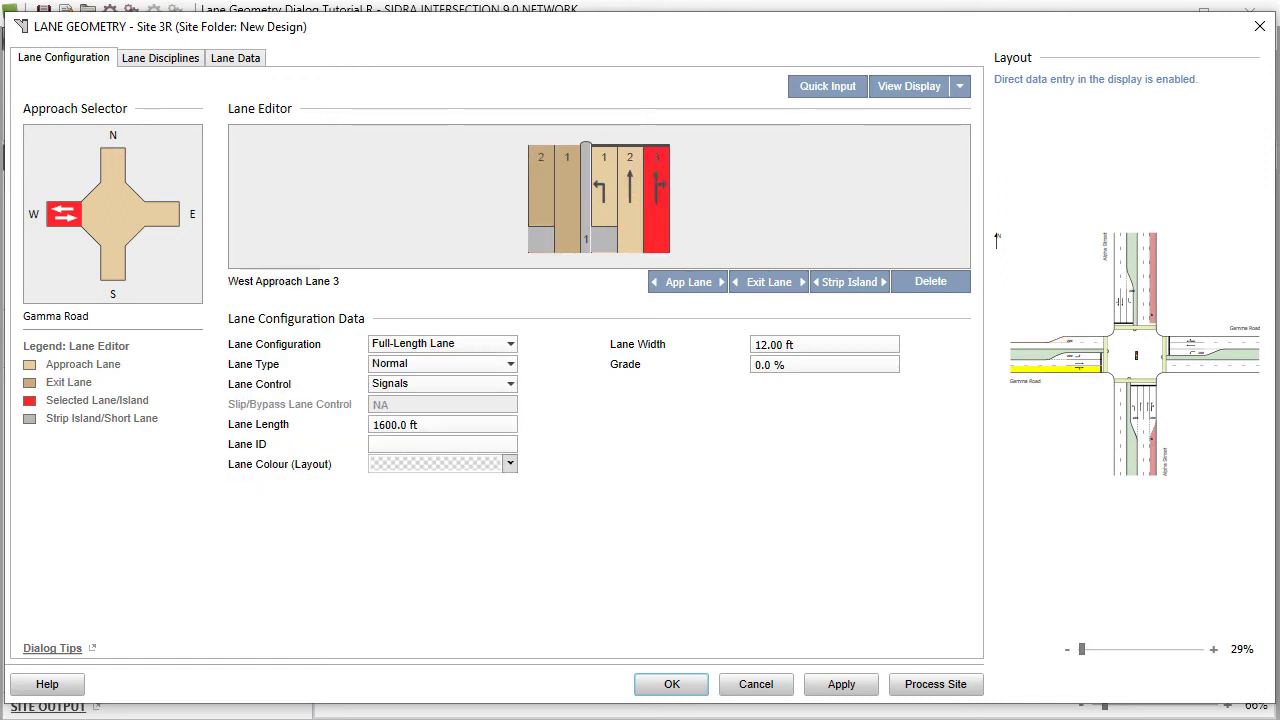
pyautogui.click(511, 364)
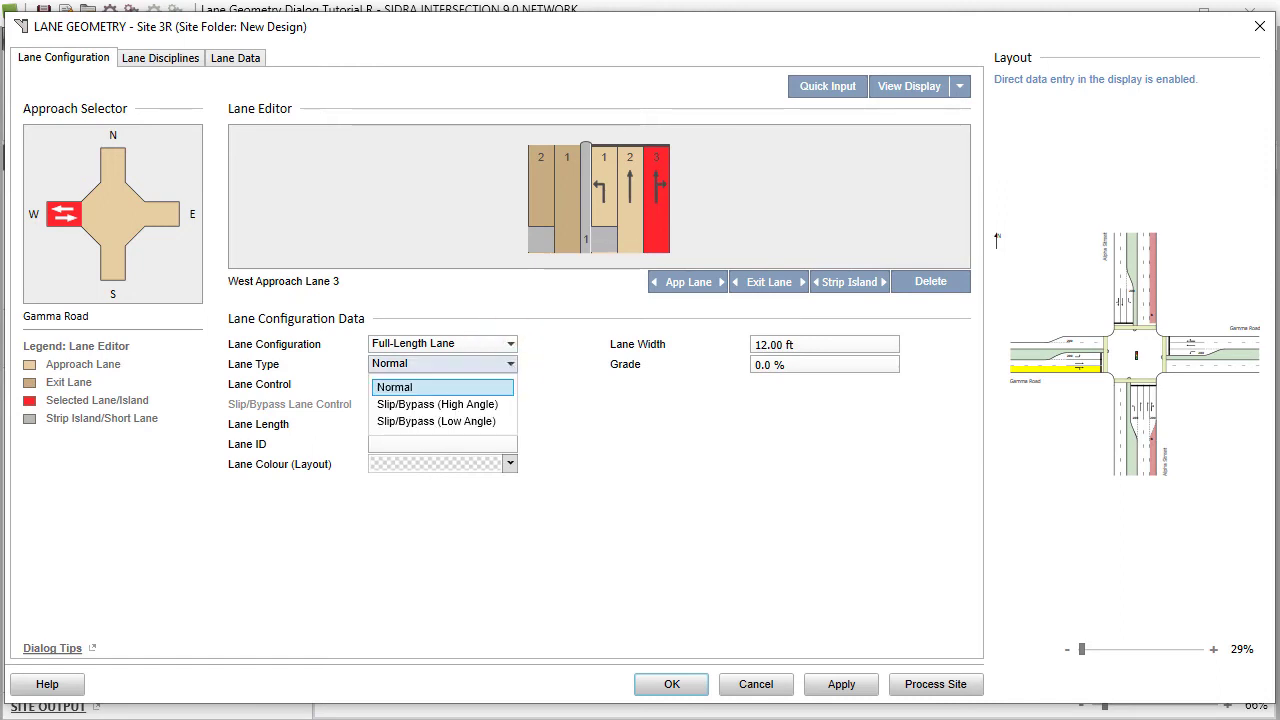
pyautogui.click(507, 403)
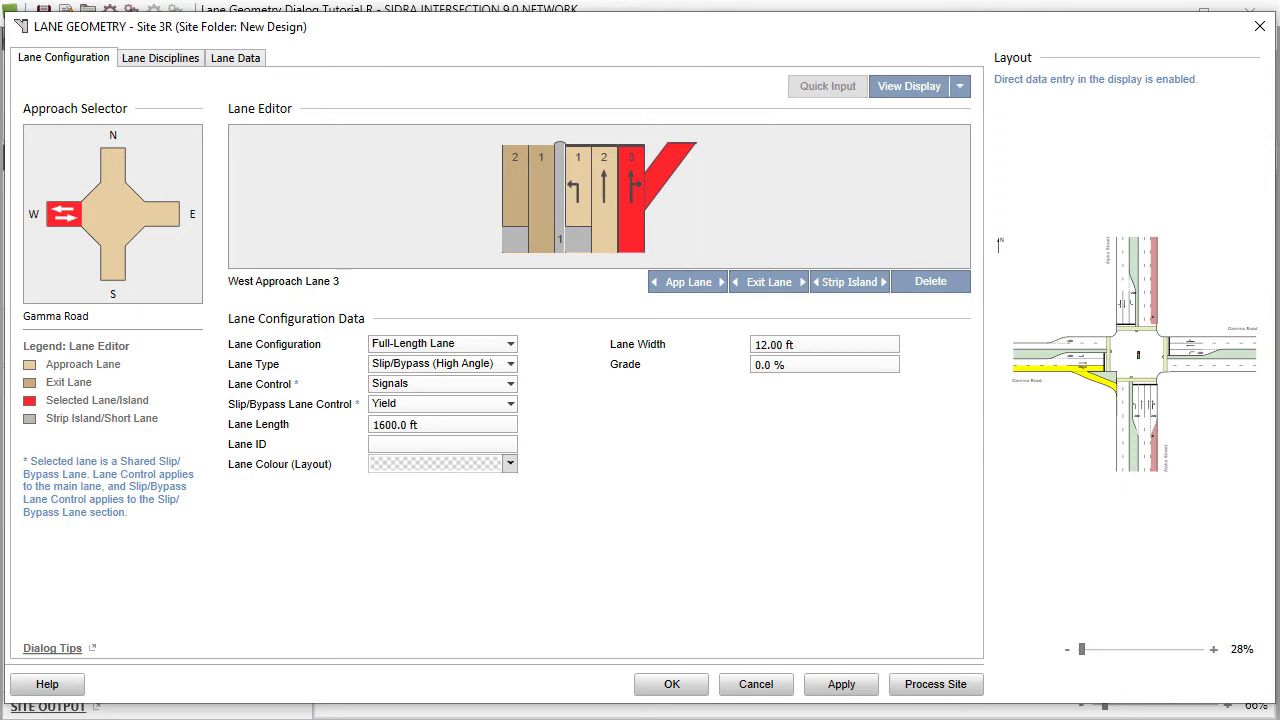
# Step: Make lane 1 of the south and north Alpha Street approaches Full-Length Lanes
pyautogui.click(1136, 410)
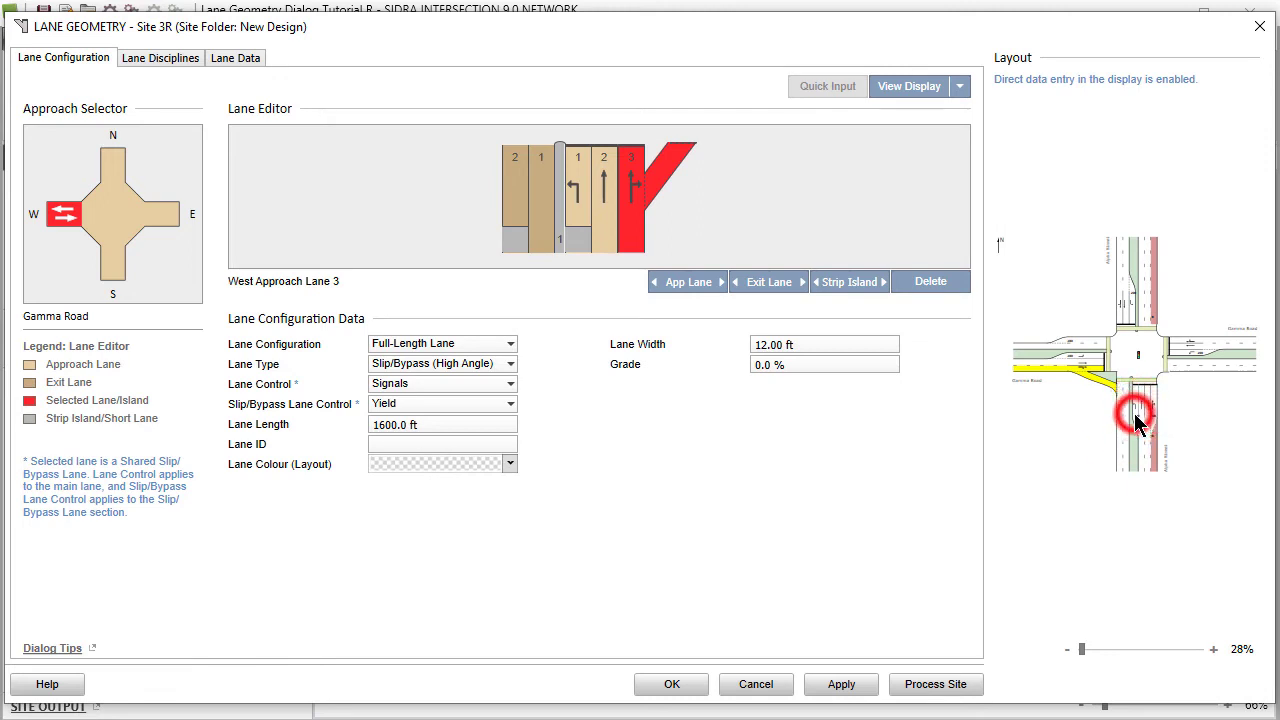
pyautogui.click(511, 344)
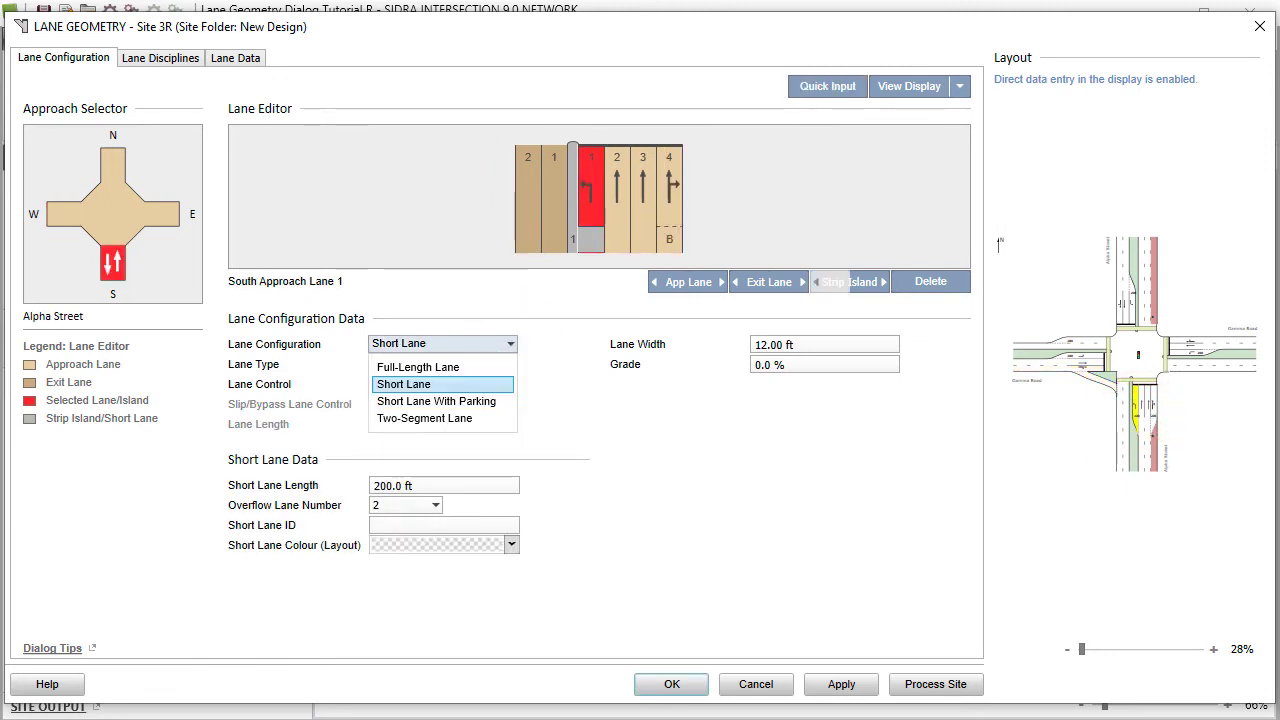
pyautogui.click(505, 367)
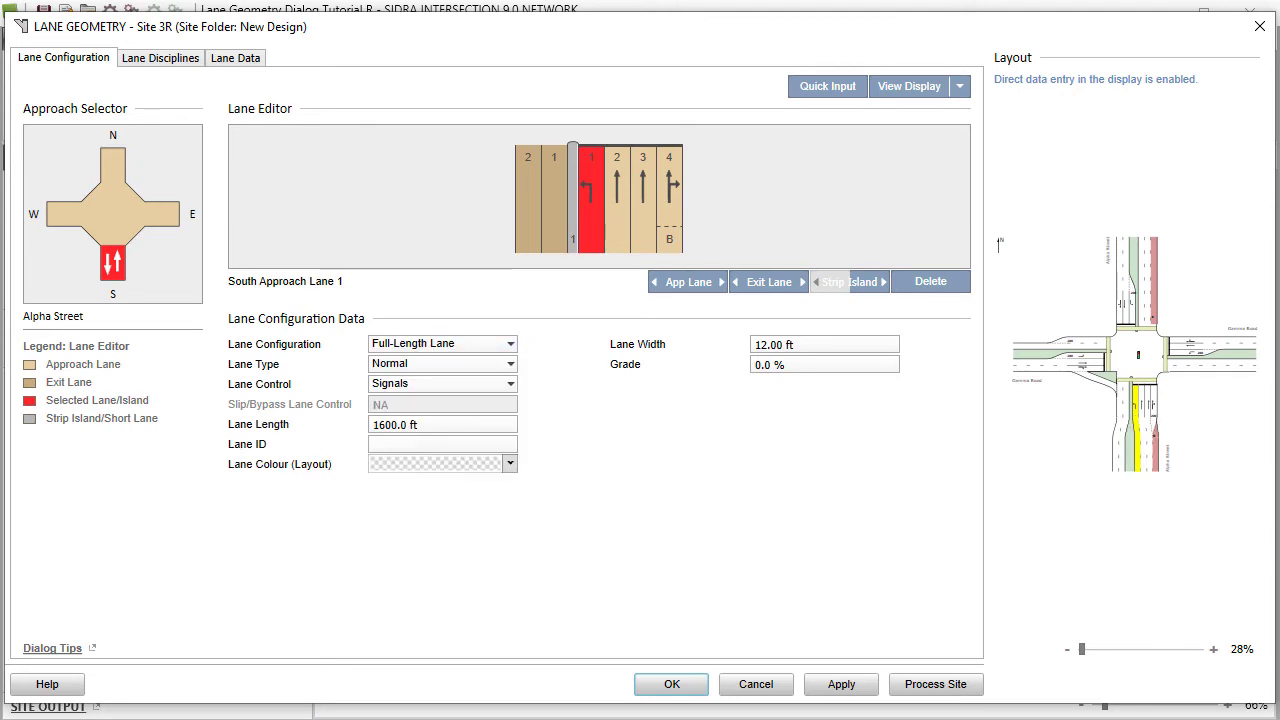
pyautogui.click(1133, 312)
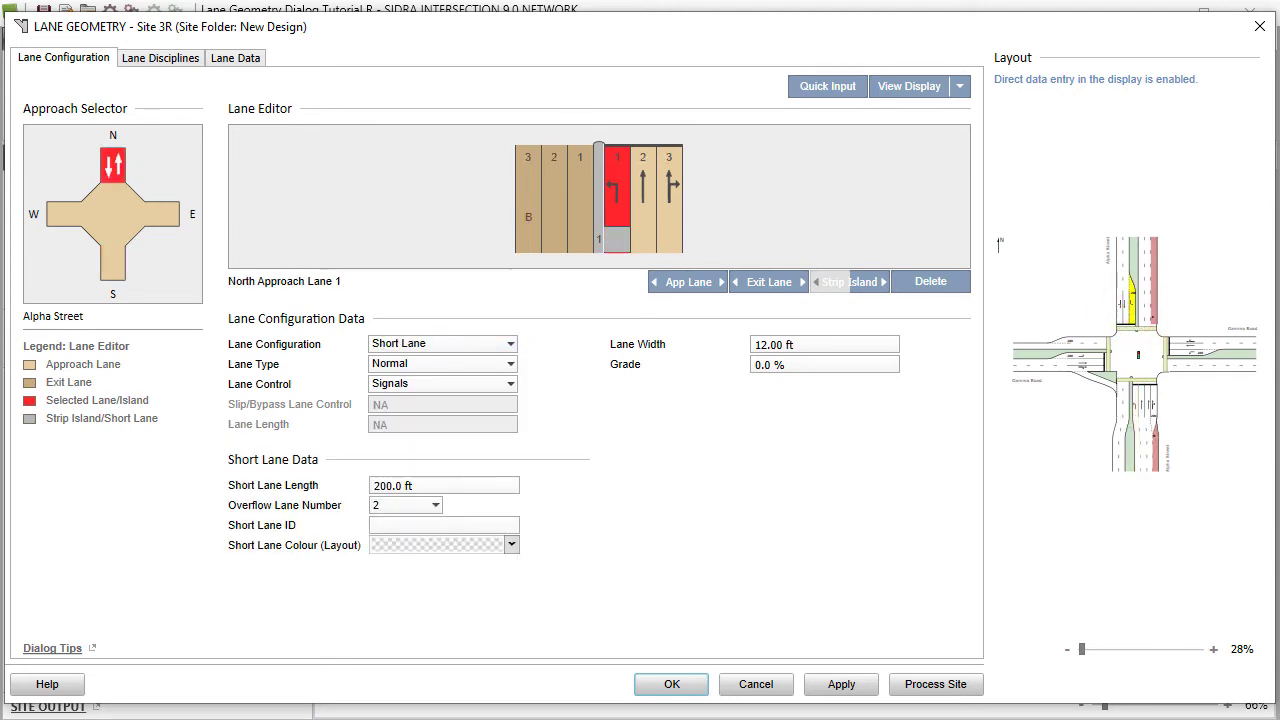
pyautogui.click(511, 345)
pyautogui.click(505, 367)
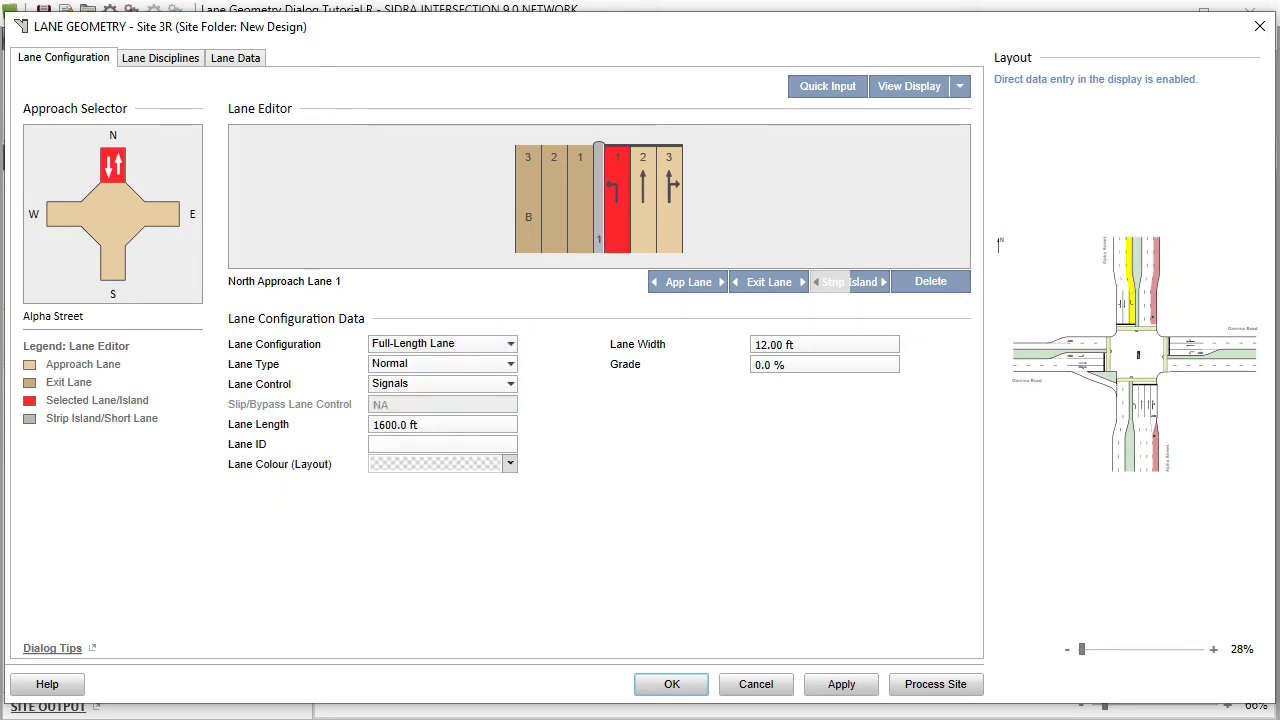
# Step: Change the back width of the north and south strip islands from 19 to 7 ft
pyautogui.click(598, 222)
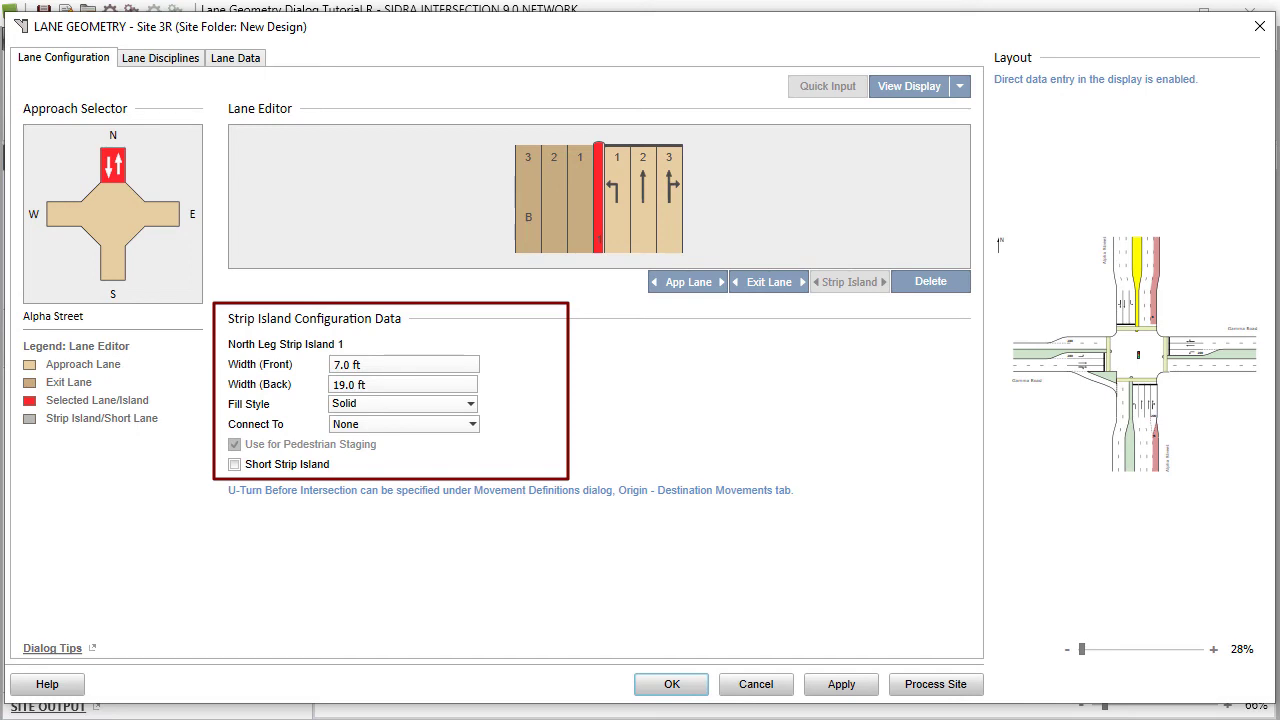
pyautogui.click(372, 382)
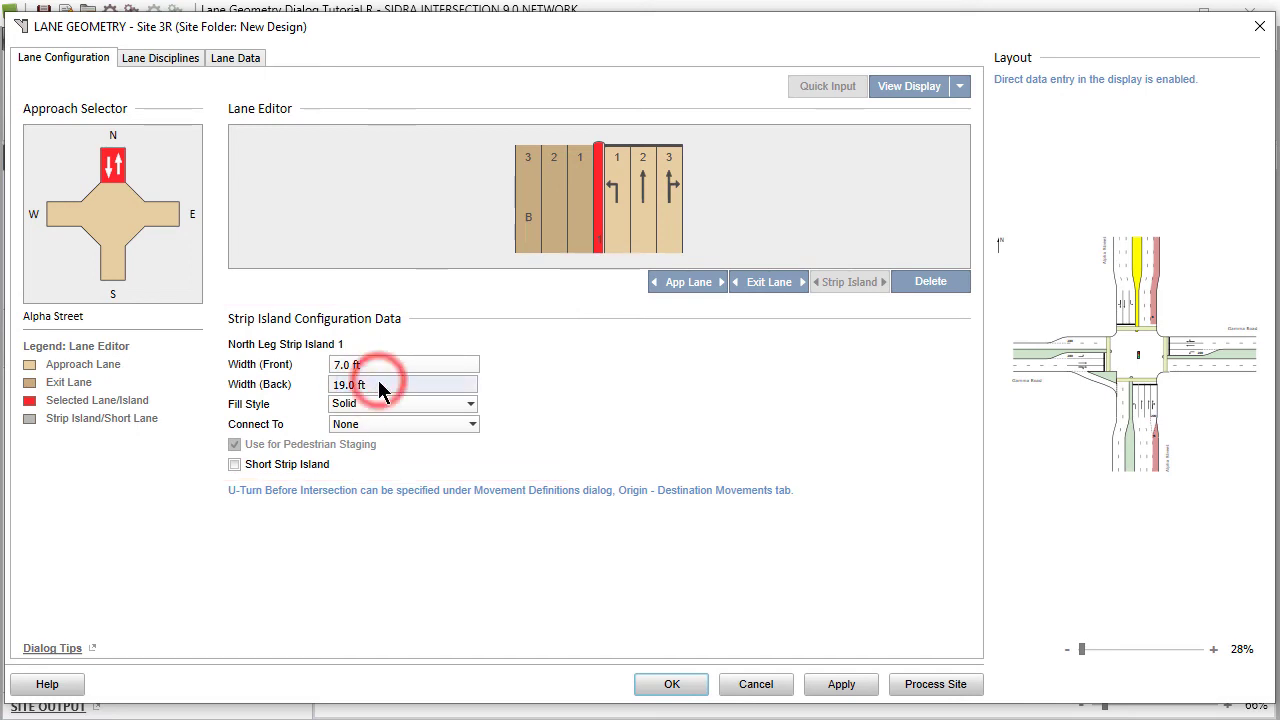
pyautogui.write('7')
pyautogui.press('Return')
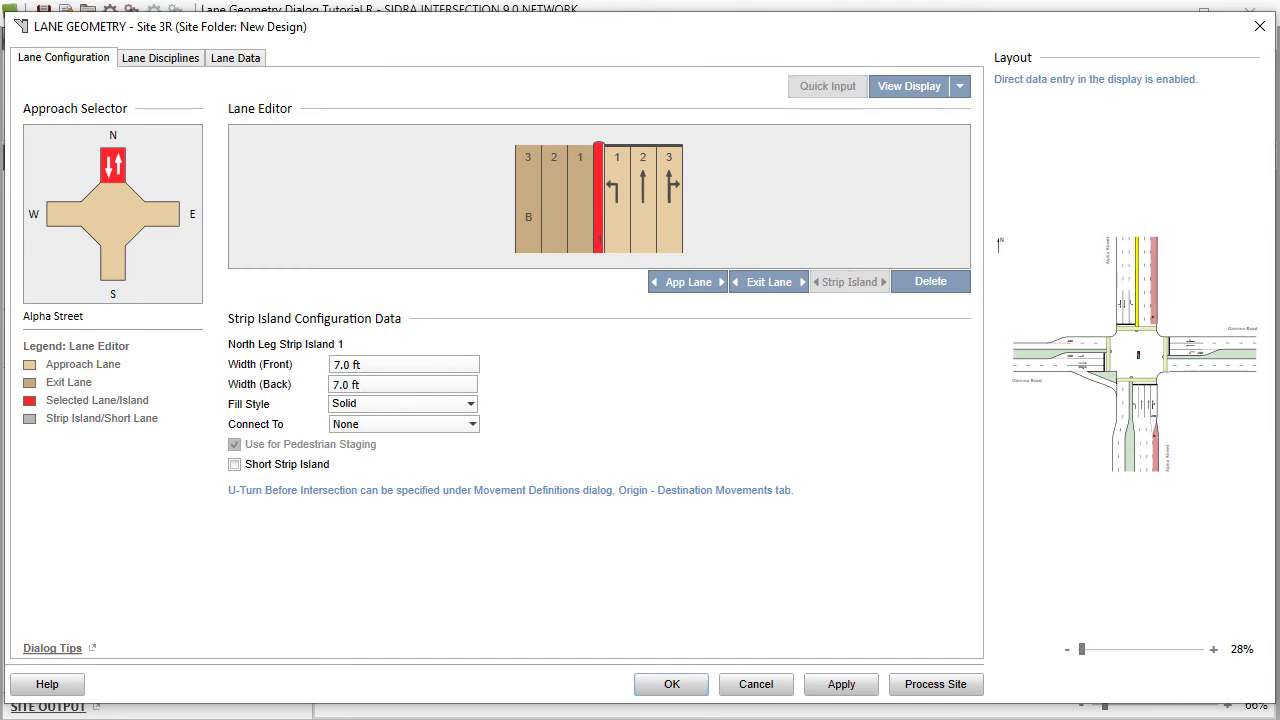
pyautogui.click(1130, 458)
pyautogui.click(378, 382)
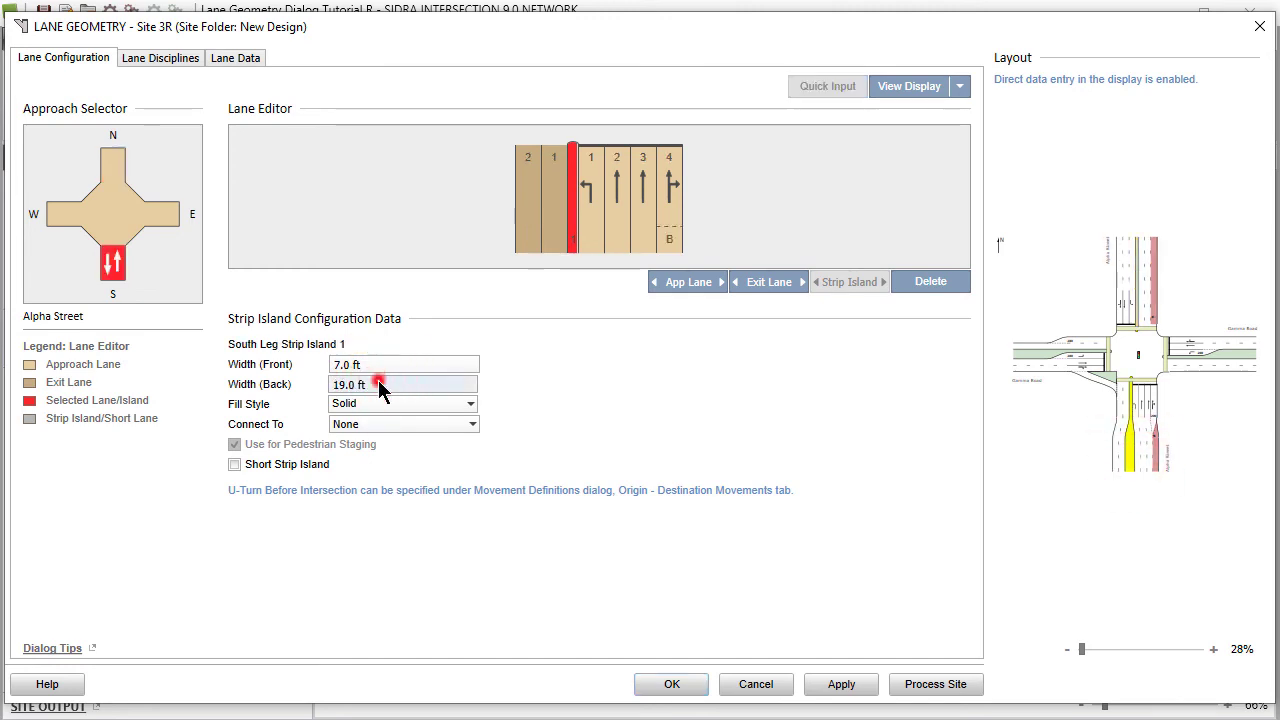
pyautogui.write('7')
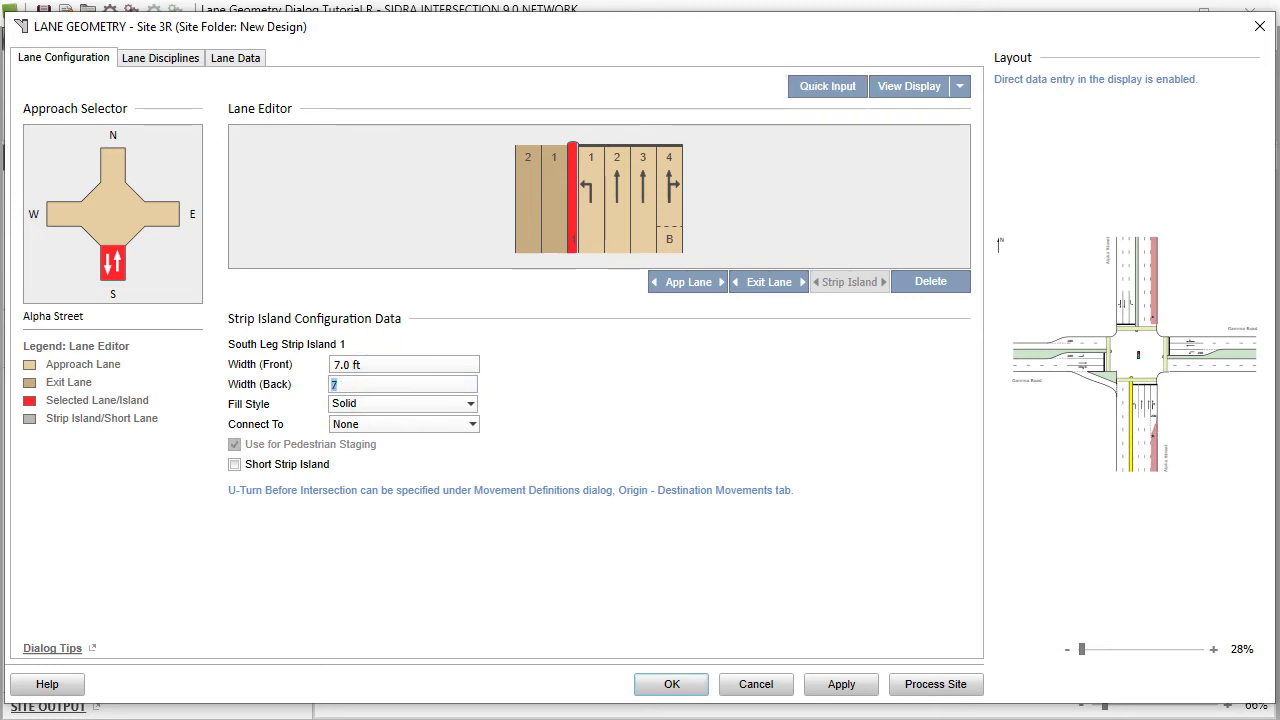
pyautogui.press('Return')
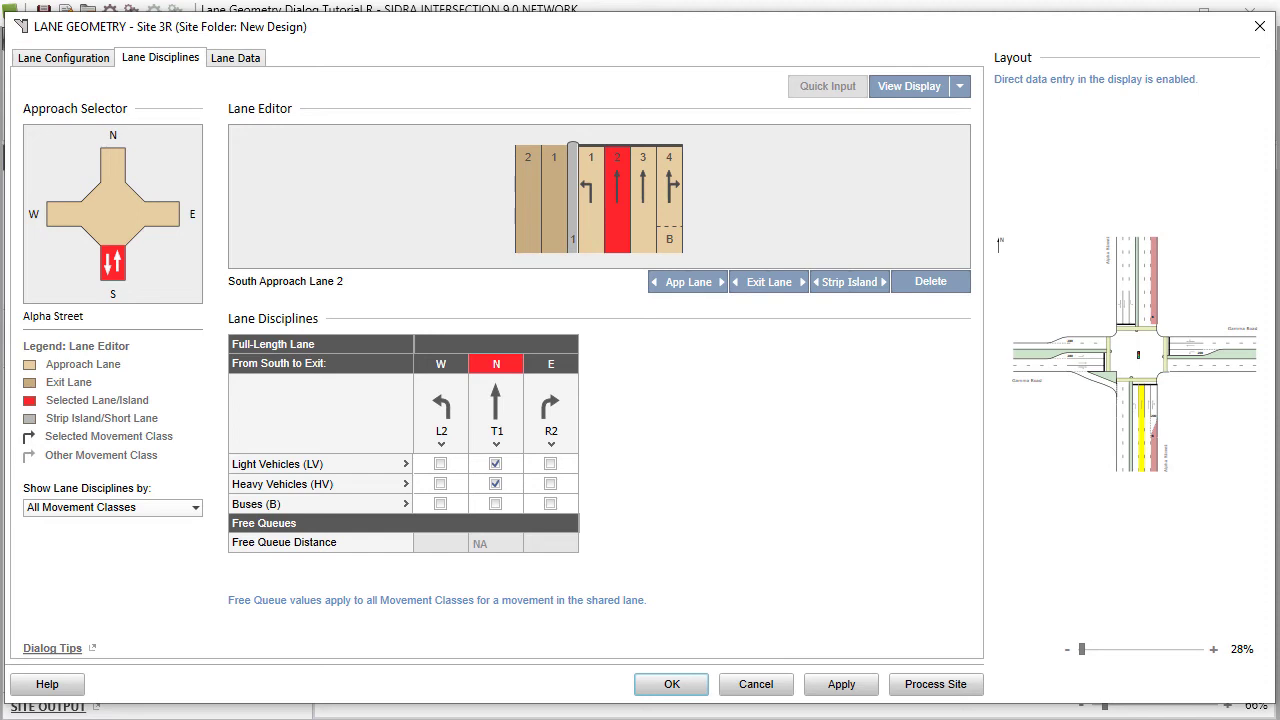
# Step: Apply the lane geometry changes and dismiss the warning that buses are allocated to no lane
pyautogui.click(868, 688)
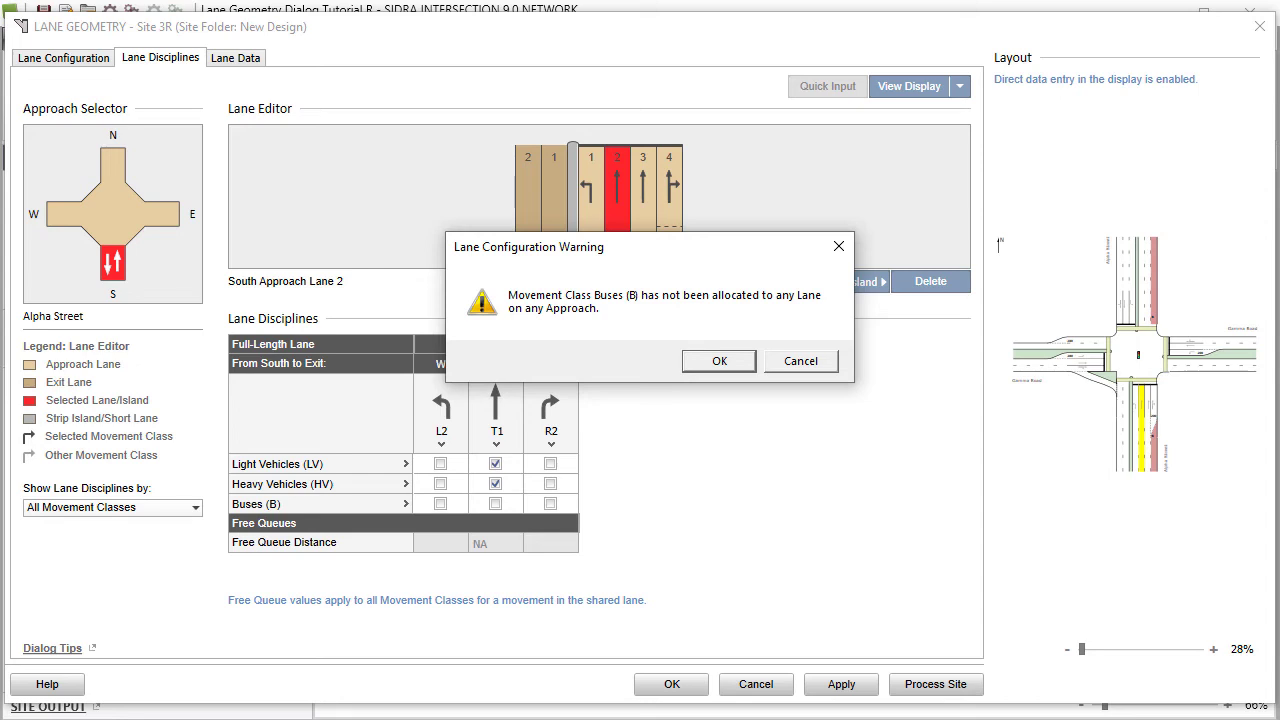
pyautogui.press('Return')
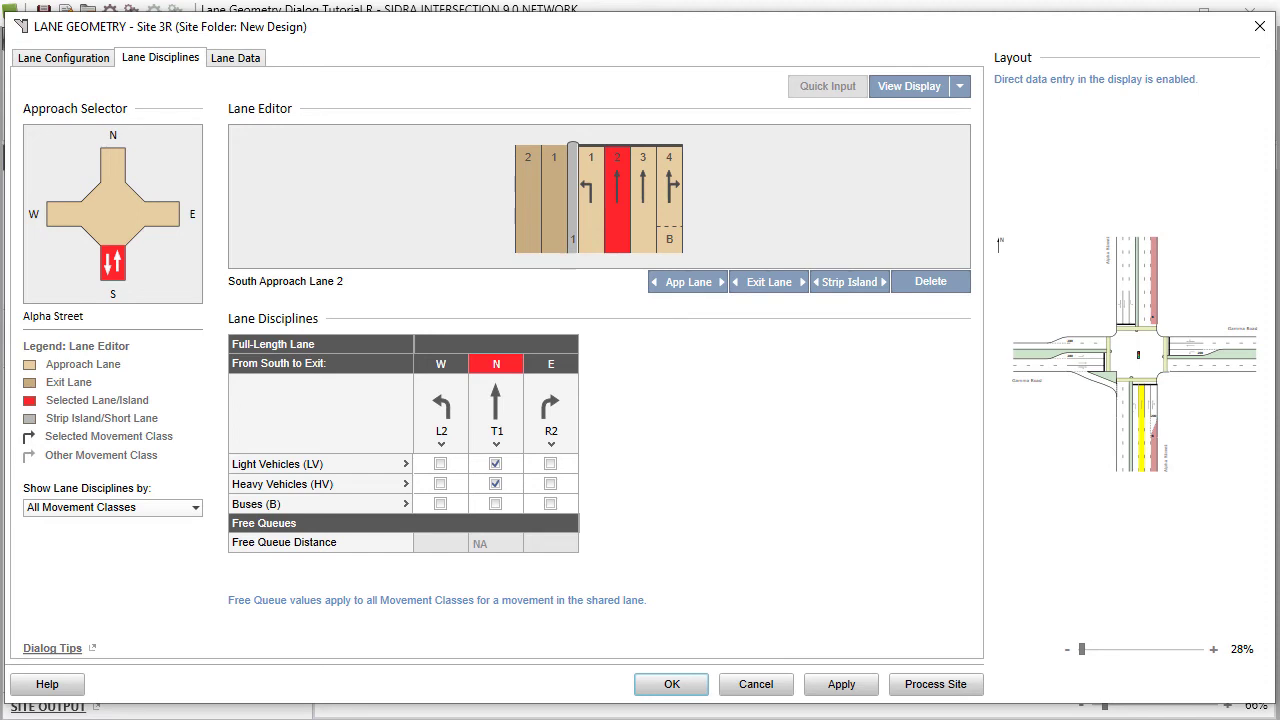
# Step: On South Approach Lane 4, replace LV and HV with Buses (B) on T1 and Segment 2
pyautogui.click(665, 212)
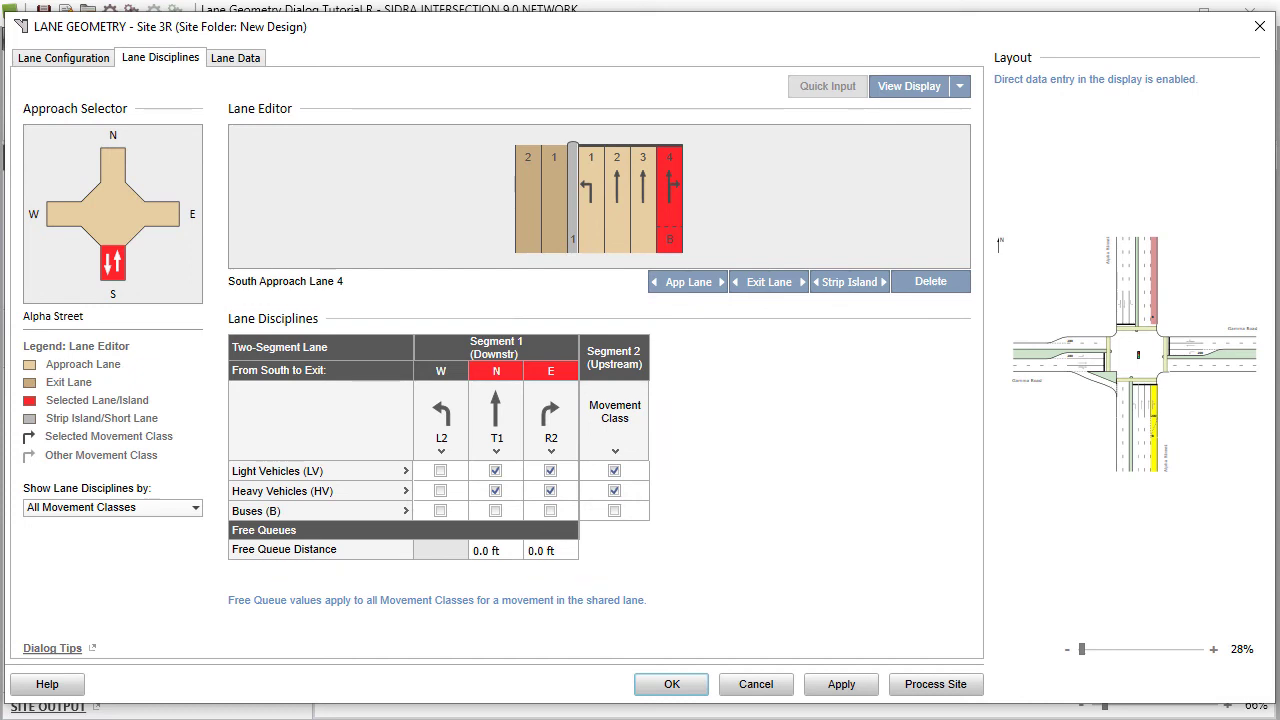
pyautogui.click(496, 471)
pyautogui.click(496, 490)
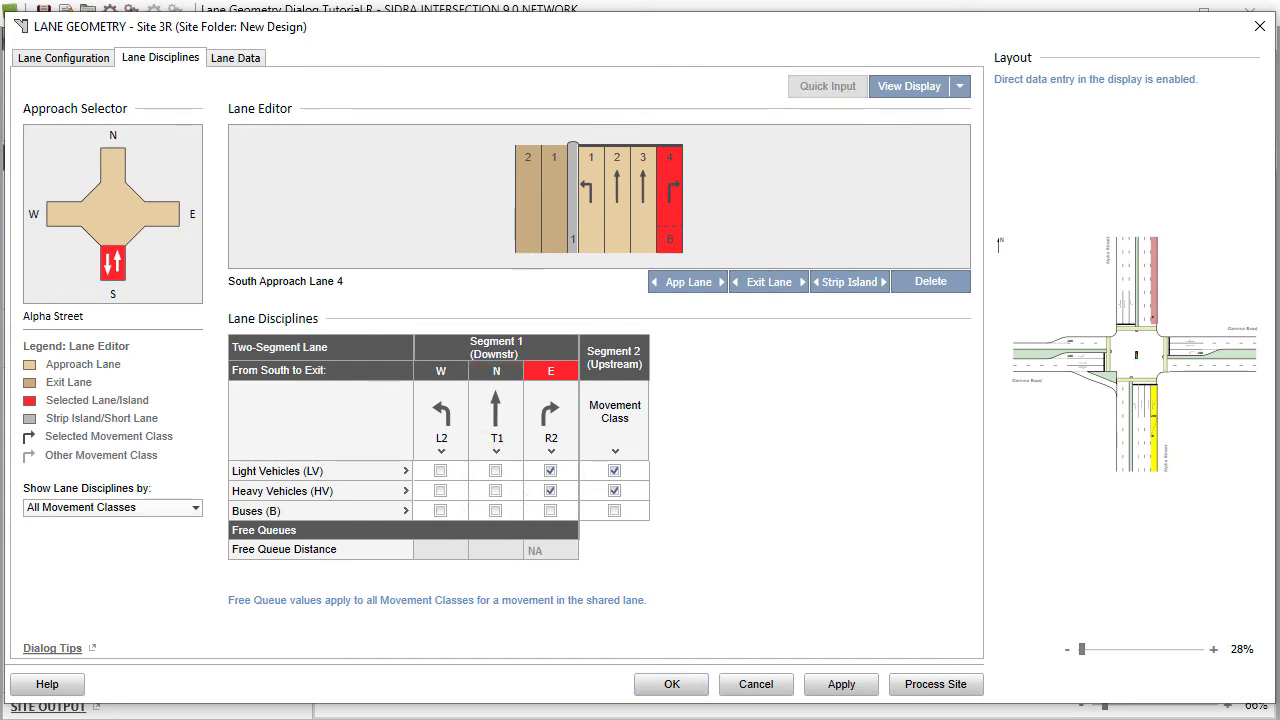
pyautogui.click(495, 510)
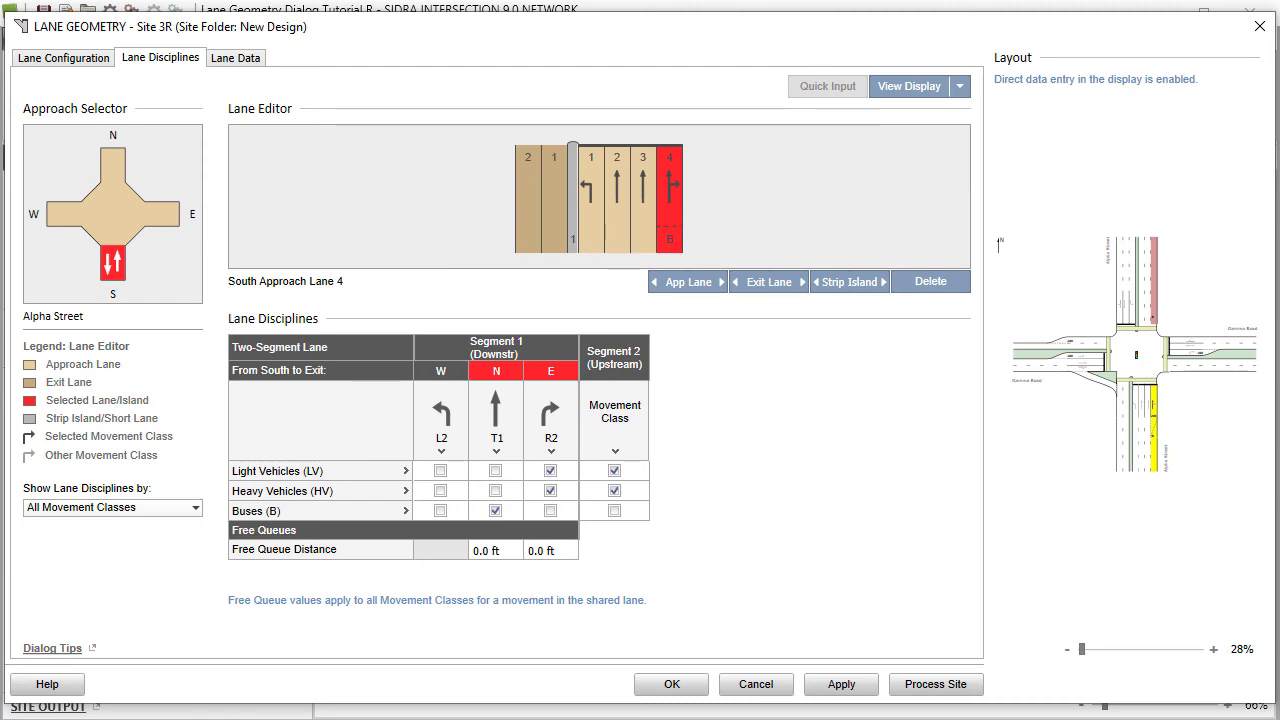
pyautogui.click(614, 471)
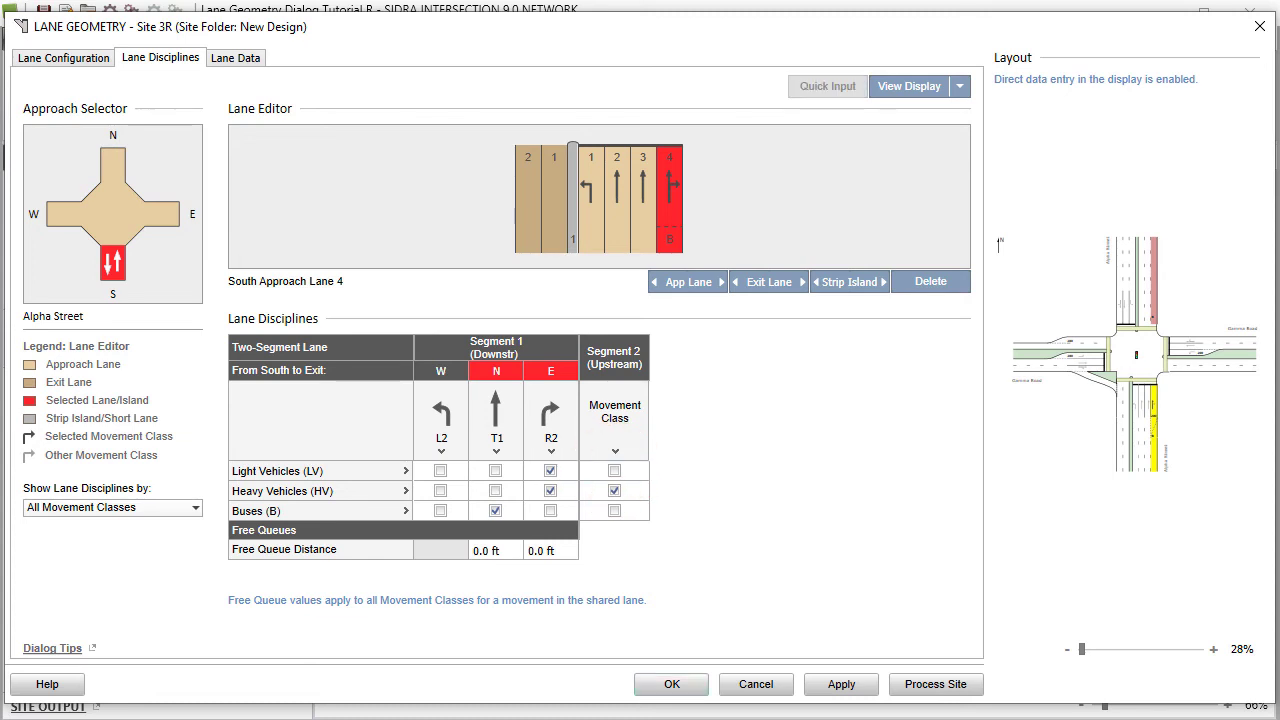
pyautogui.click(614, 490)
pyautogui.click(614, 510)
pyautogui.click(192, 506)
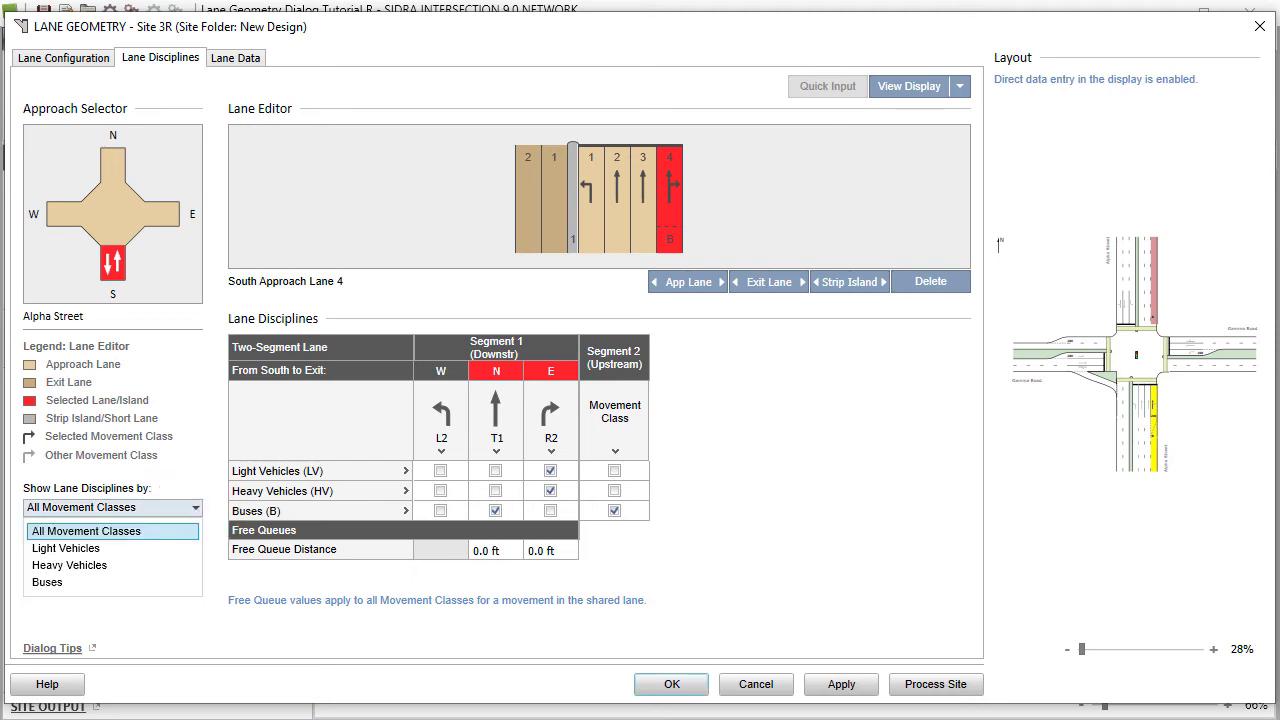
pyautogui.click(190, 582)
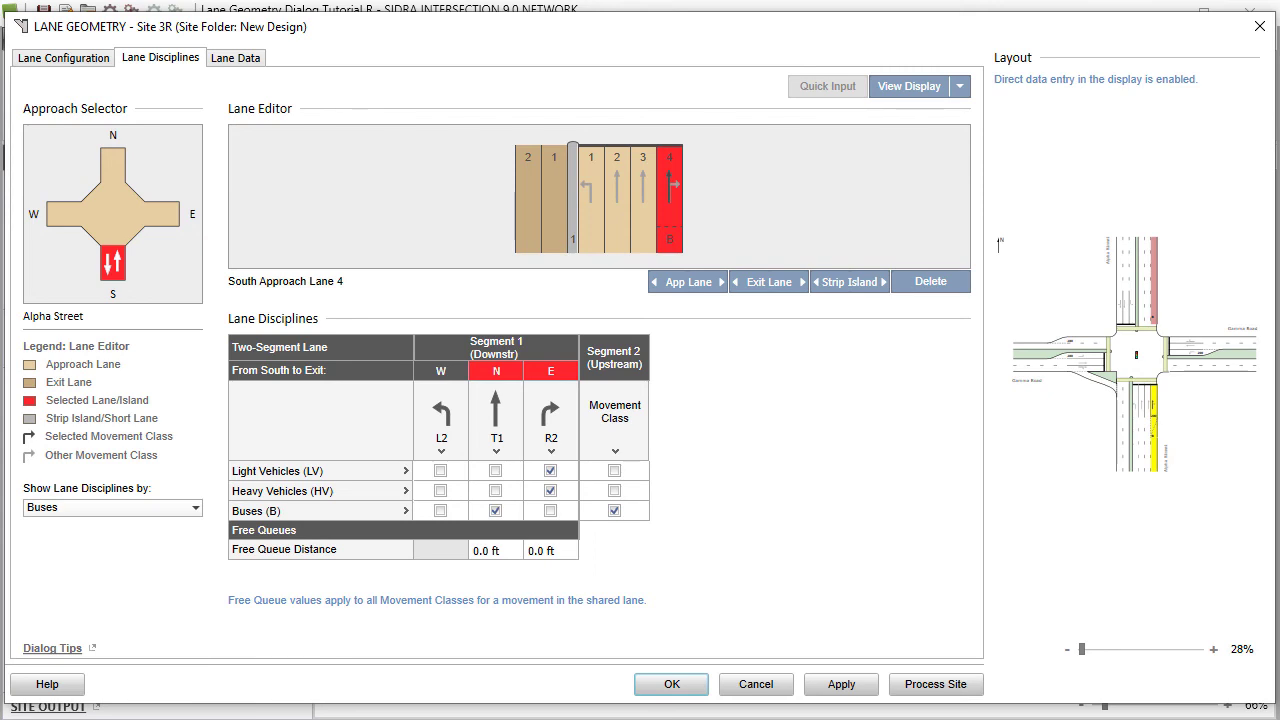
pyautogui.press('Up')
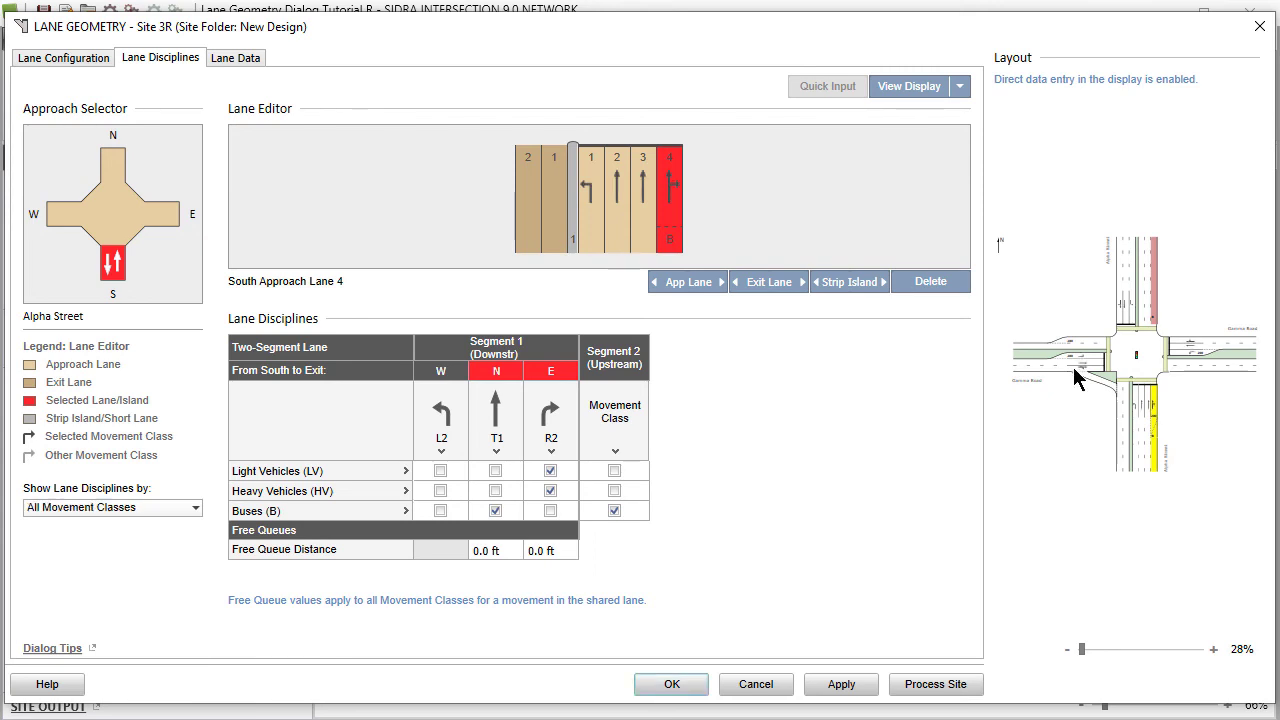
# Step: Give West Approach Lane 3 free queue distances of 50 ft for E and 80 ft for S
pyautogui.click(1073, 367)
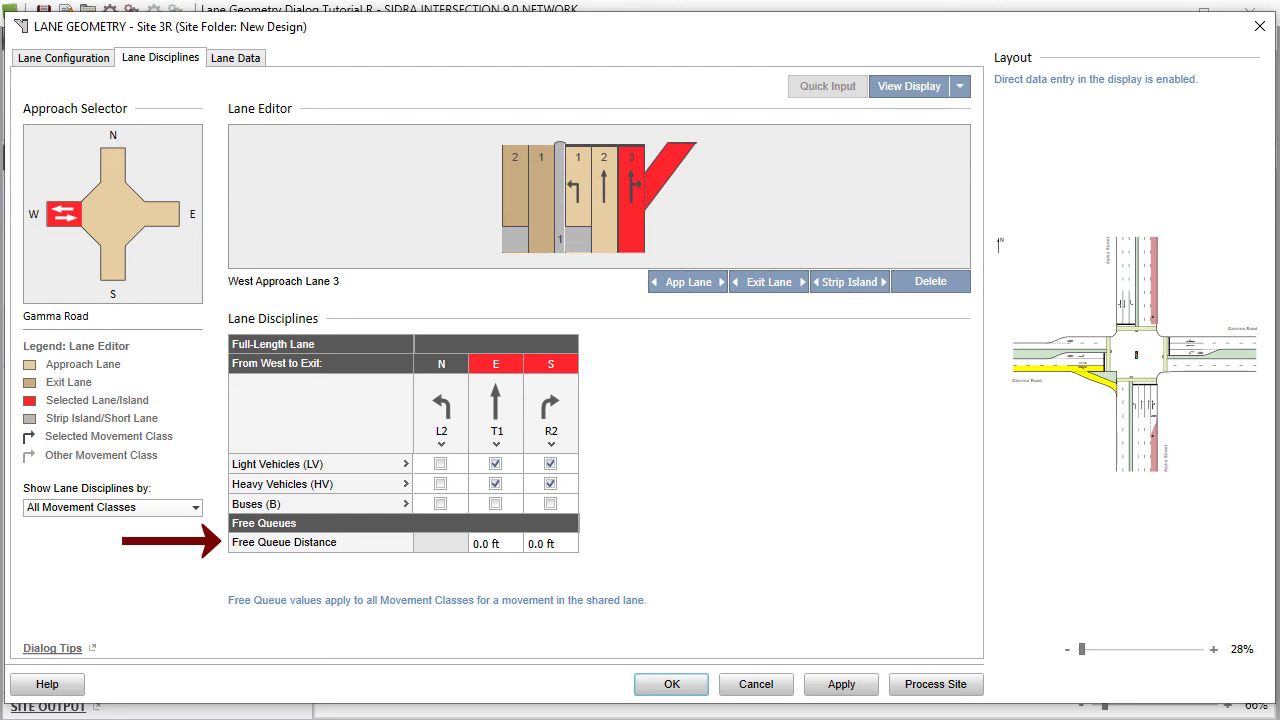
pyautogui.click(505, 543)
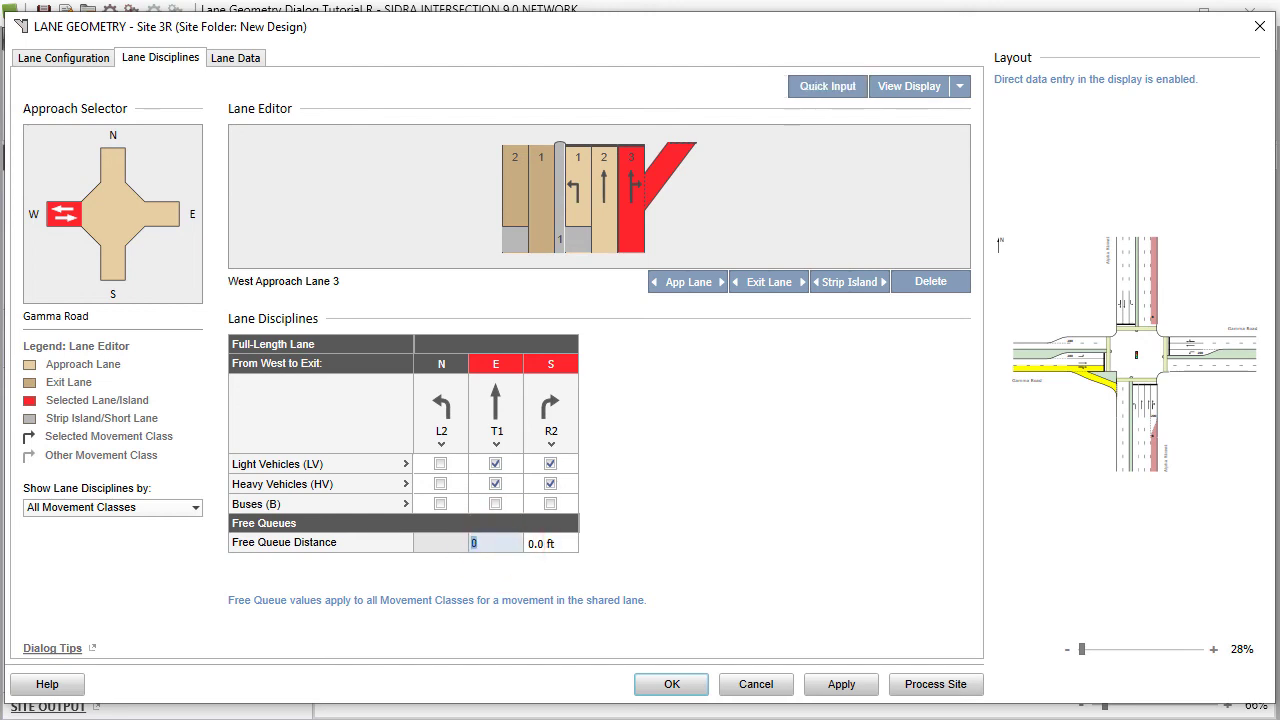
pyautogui.write('50')
pyautogui.press('Return')
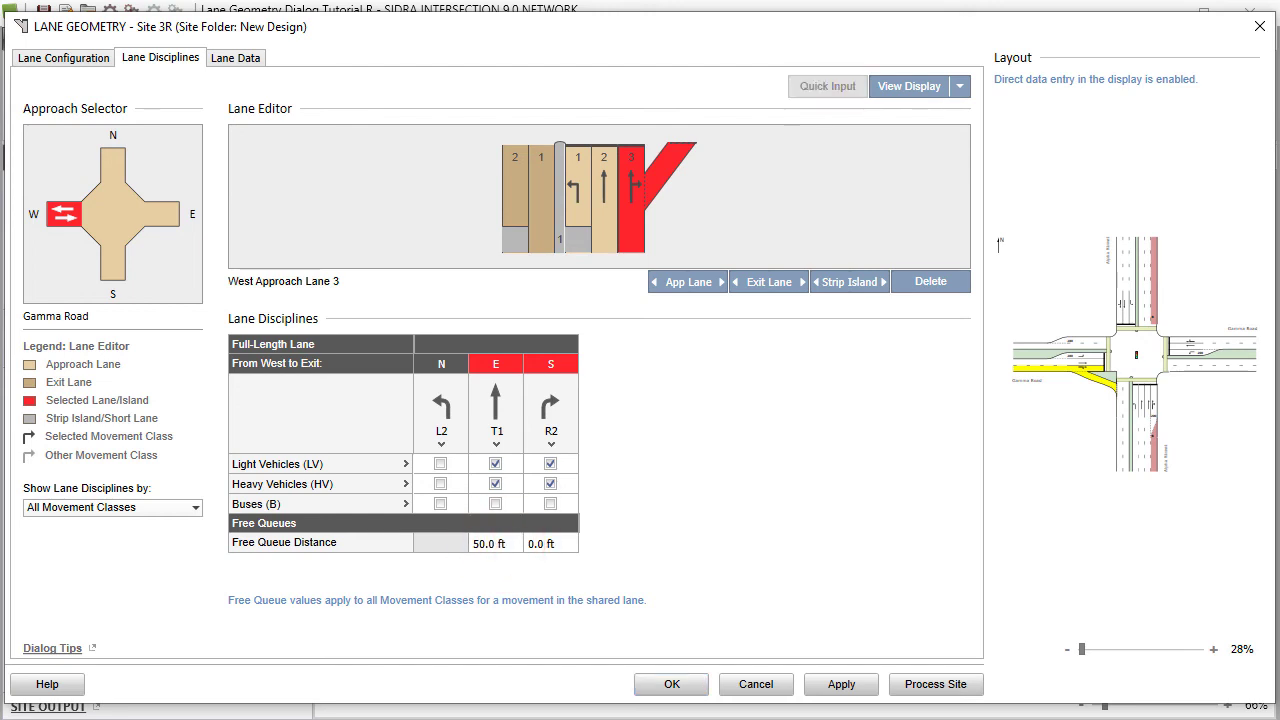
pyautogui.click(558, 540)
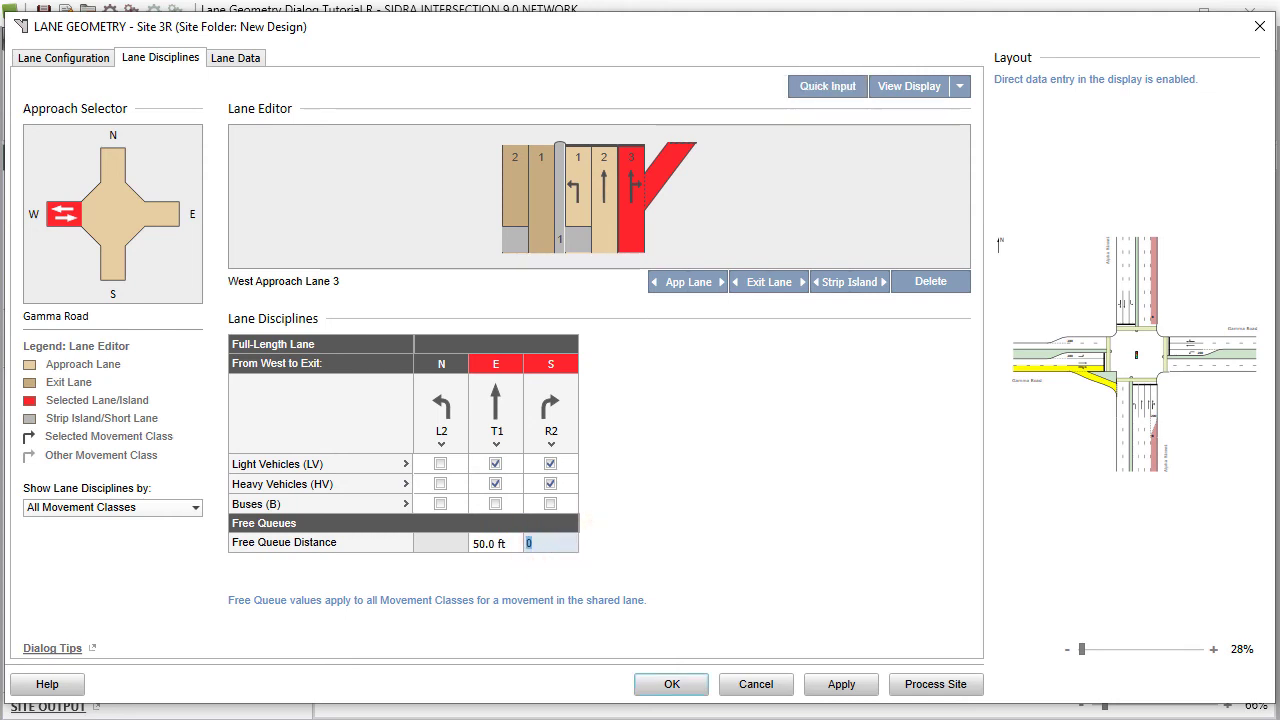
pyautogui.write('80')
pyautogui.press('Return')
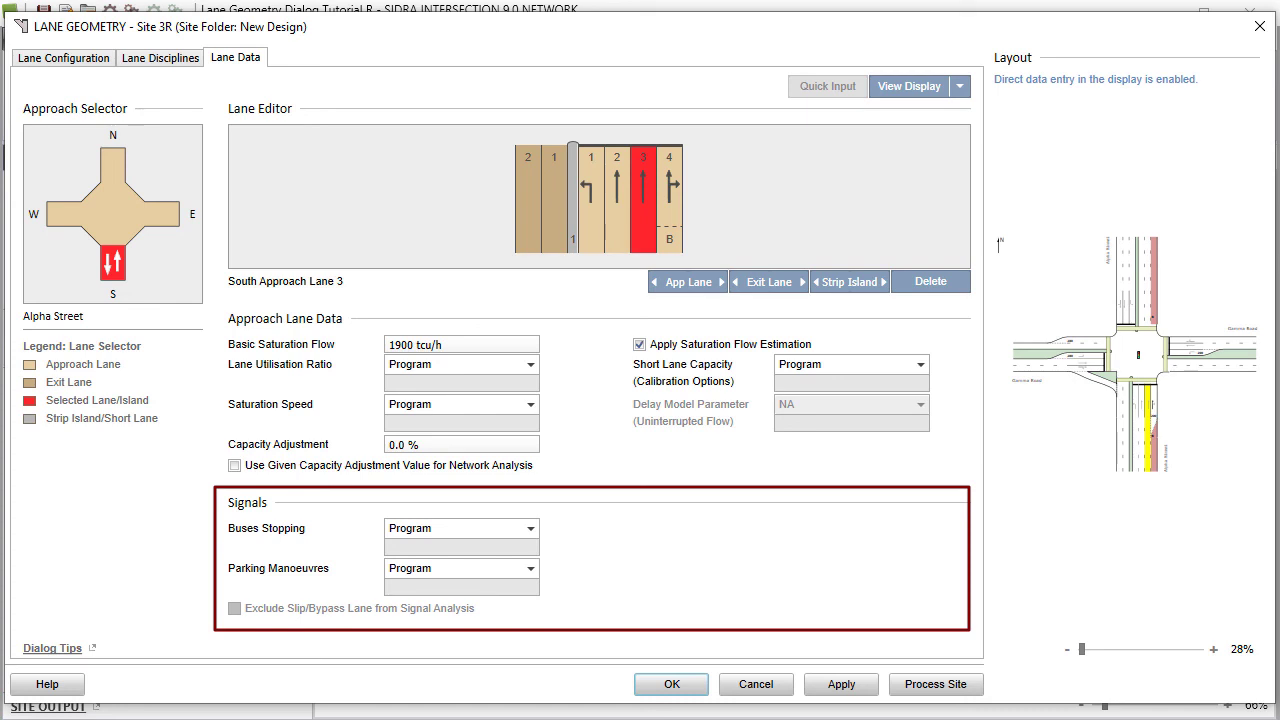
# Step: Select West Exit Lane 2 to show its Priority Merge settings: 3.0 sec gap, 2.0 sec headway
pyautogui.click(1093, 346)
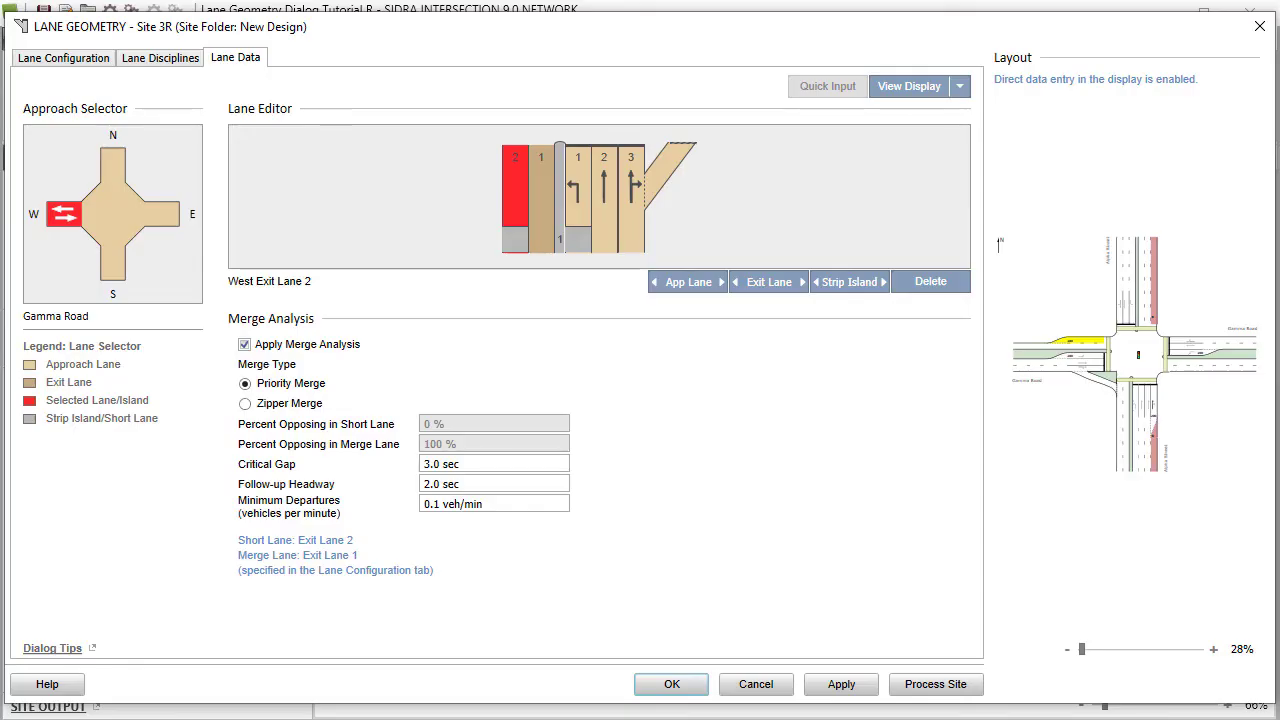
# Step: Accept the lane geometry, save the project, and reopen Lane Geometry from Site Input
pyautogui.click(698, 684)
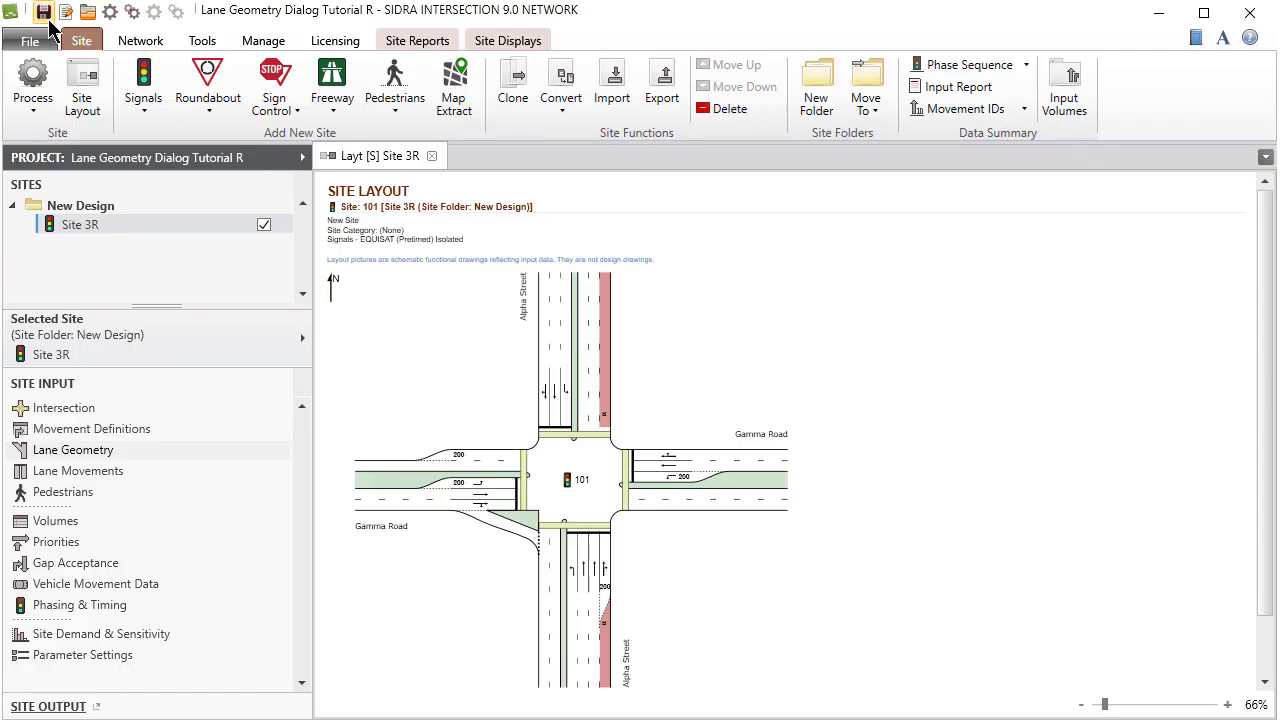
pyautogui.click(45, 14)
pyautogui.click(73, 450)
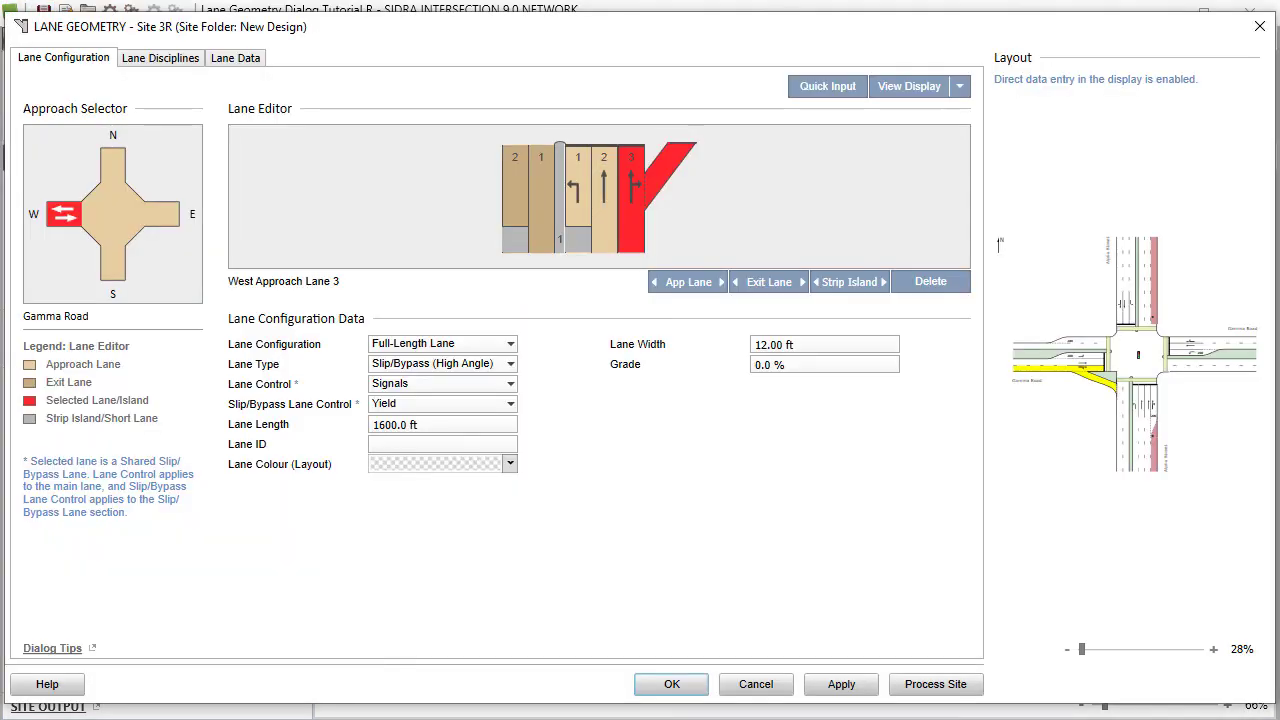